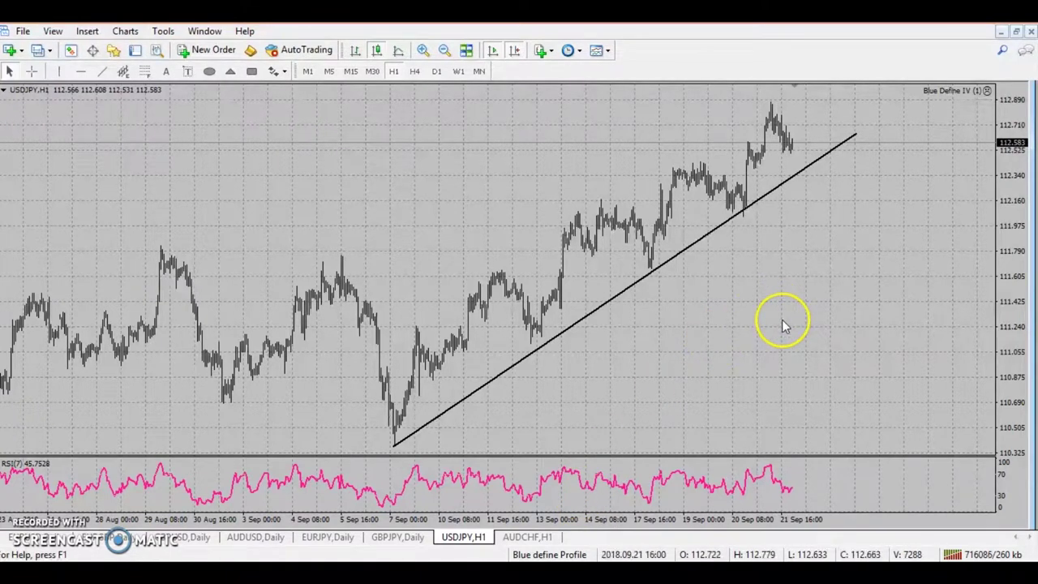
pyautogui.click(638, 355)
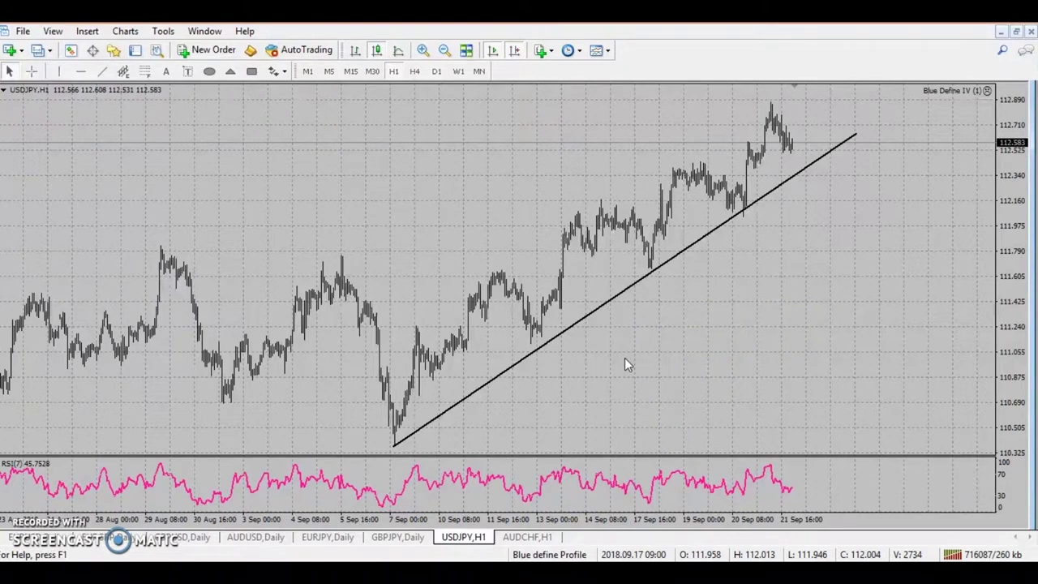
pyautogui.click(516, 150)
pyautogui.click(443, 130)
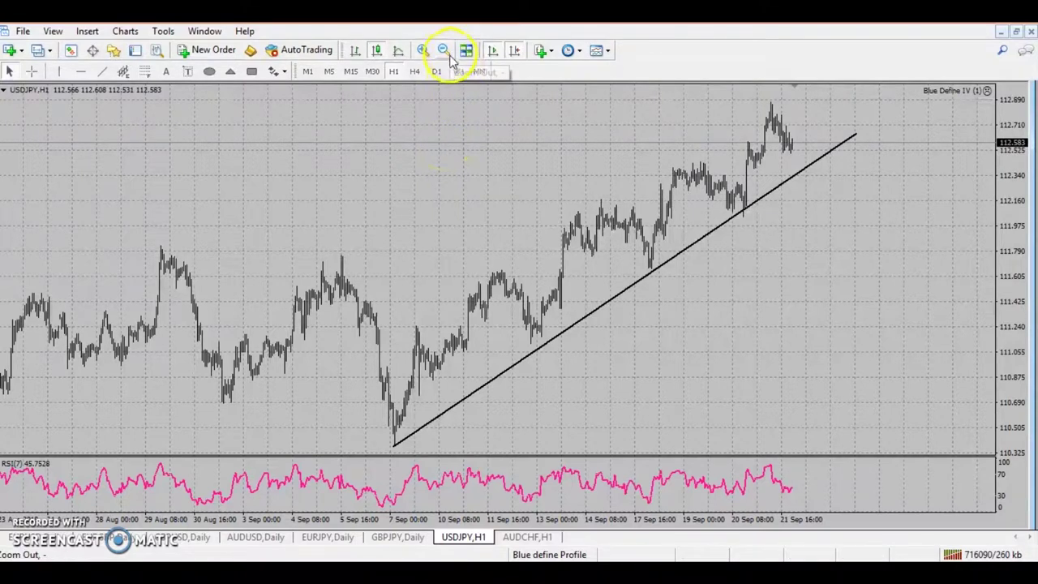
pyautogui.click(455, 193)
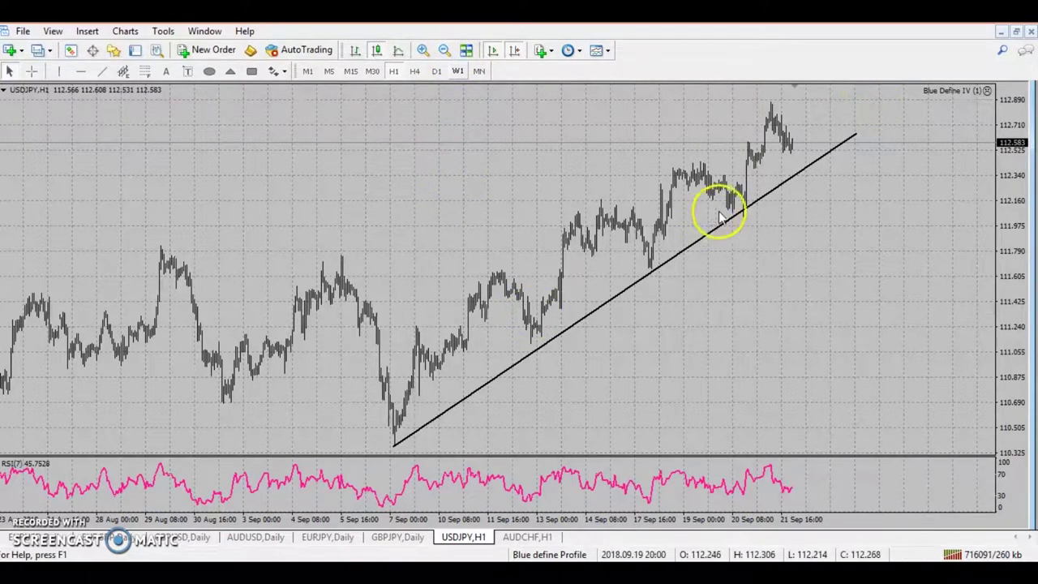
# - Move the start point of the rising trendline slightly up and earlier at the 7 September low, so the line meets the following swing lows
pyautogui.click(423, 51)
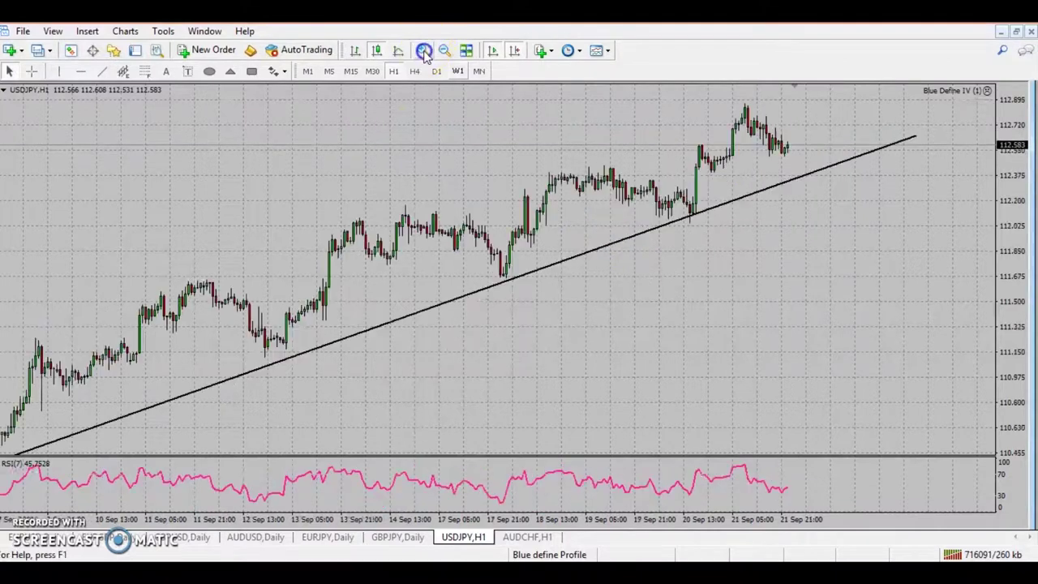
pyautogui.click(326, 216)
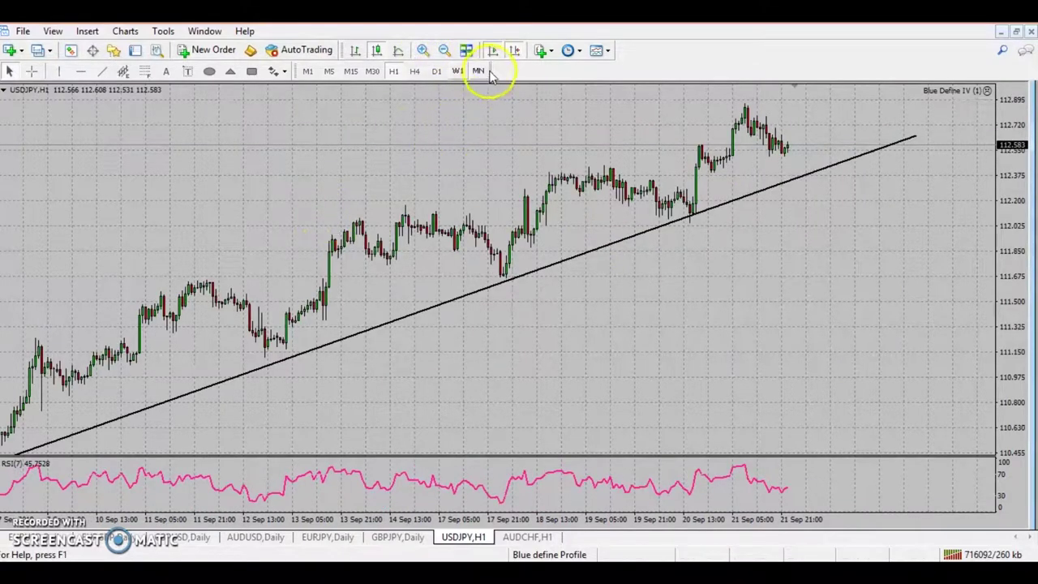
pyautogui.moveTo(408, 222); pyautogui.dragTo(588, 214)
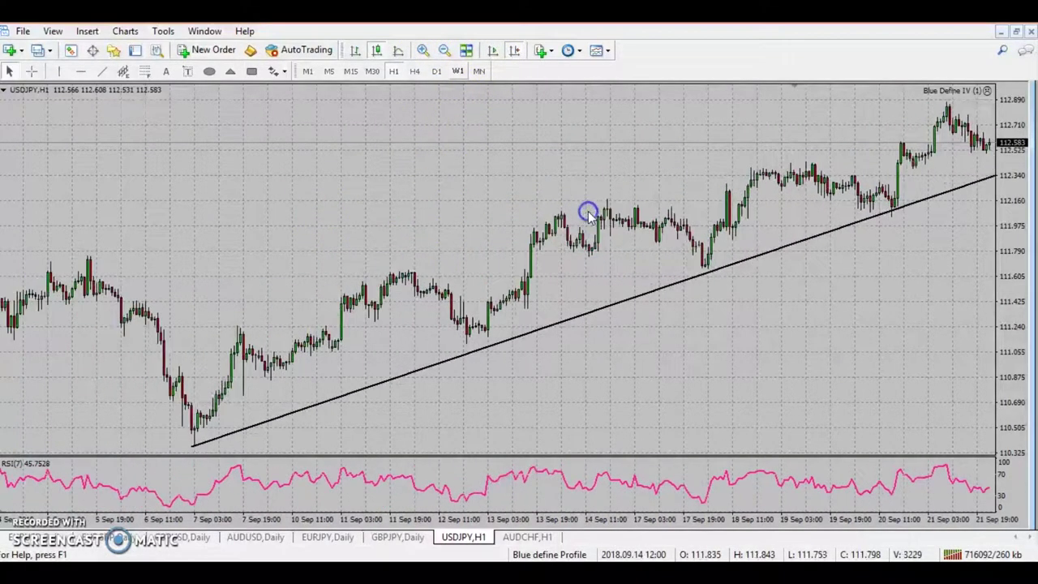
pyautogui.moveTo(236, 348); pyautogui.dragTo(370, 324)
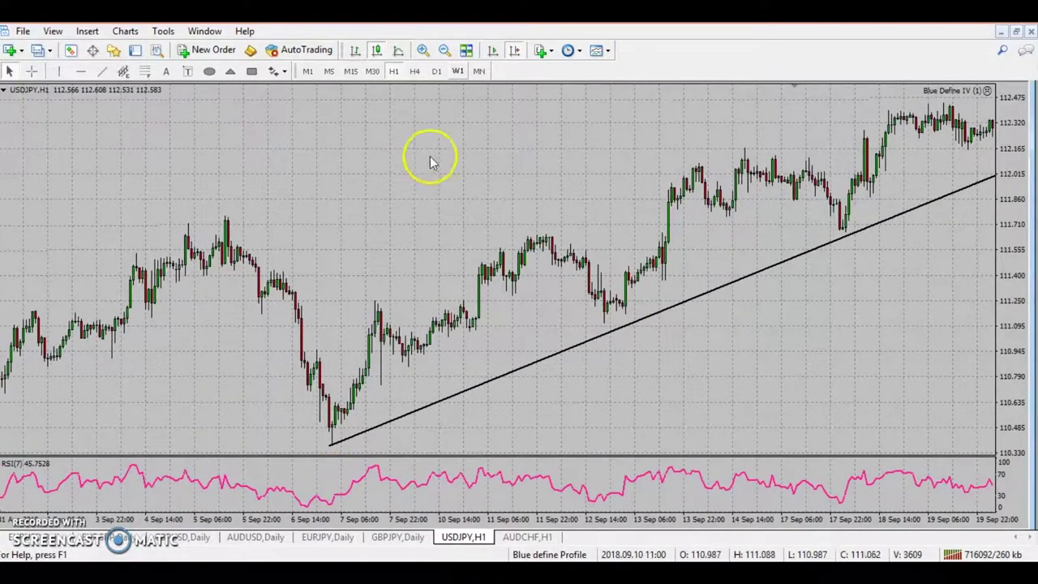
pyautogui.click(444, 50)
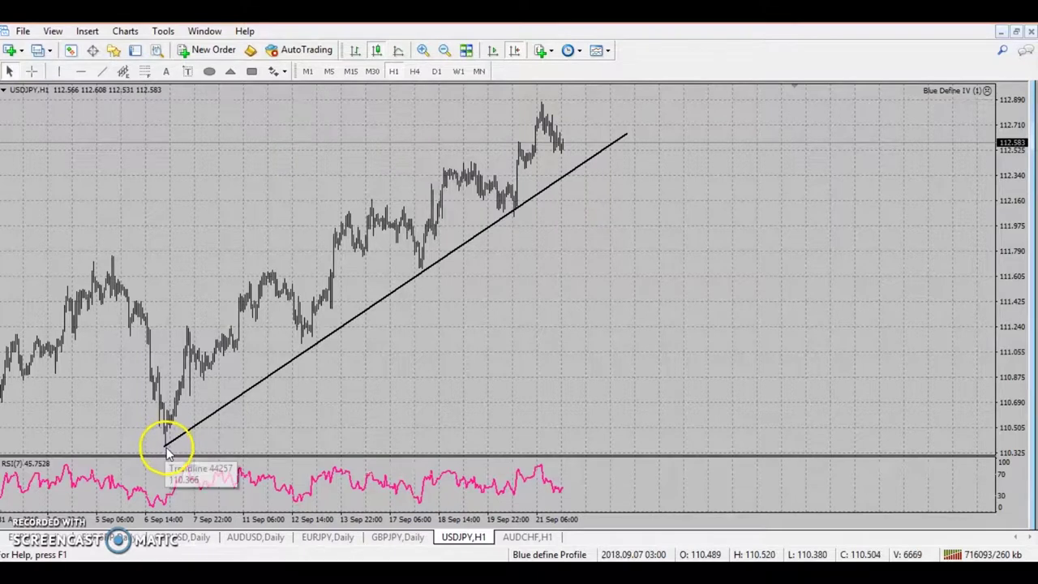
pyautogui.click(422, 50)
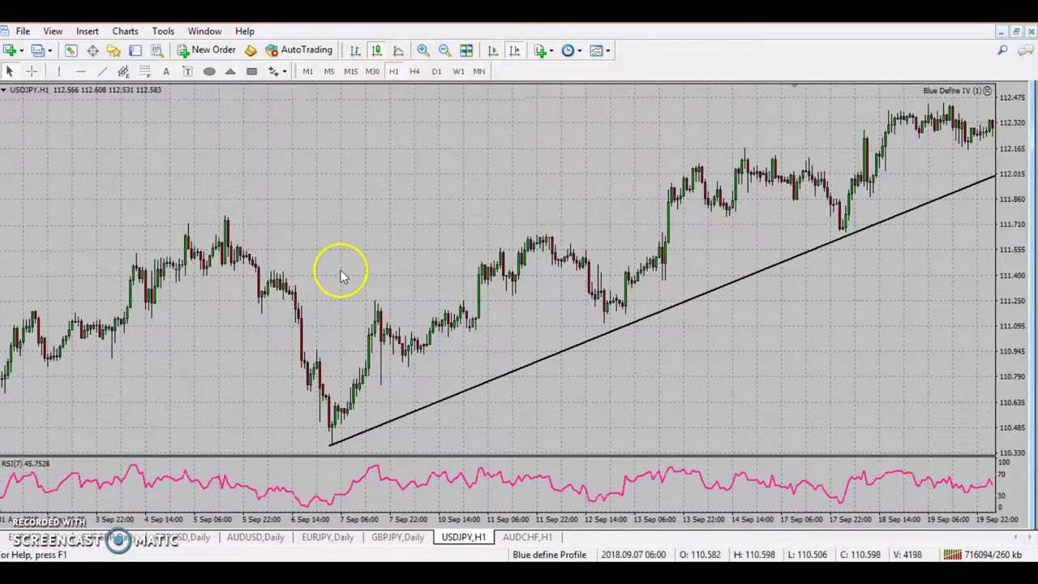
pyautogui.click(328, 446)
pyautogui.moveTo(328, 446); pyautogui.dragTo(320, 436)
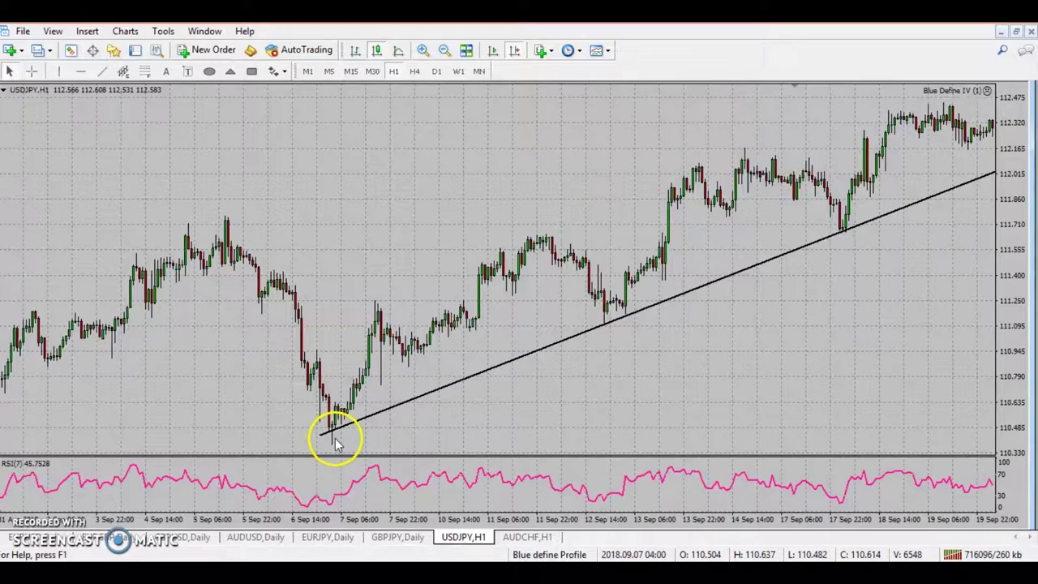
# - Examine how the adjusted trendline meets each swing low from 7 to 20 September, and turn automatic chart scrolling back on
pyautogui.click(424, 50)
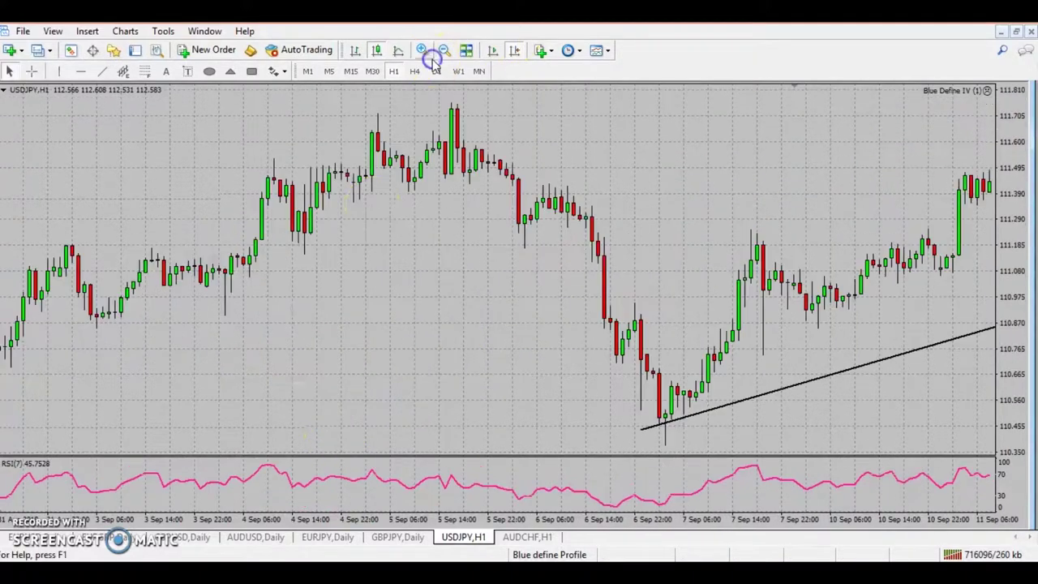
pyautogui.moveTo(336, 241); pyautogui.dragTo(289, 248)
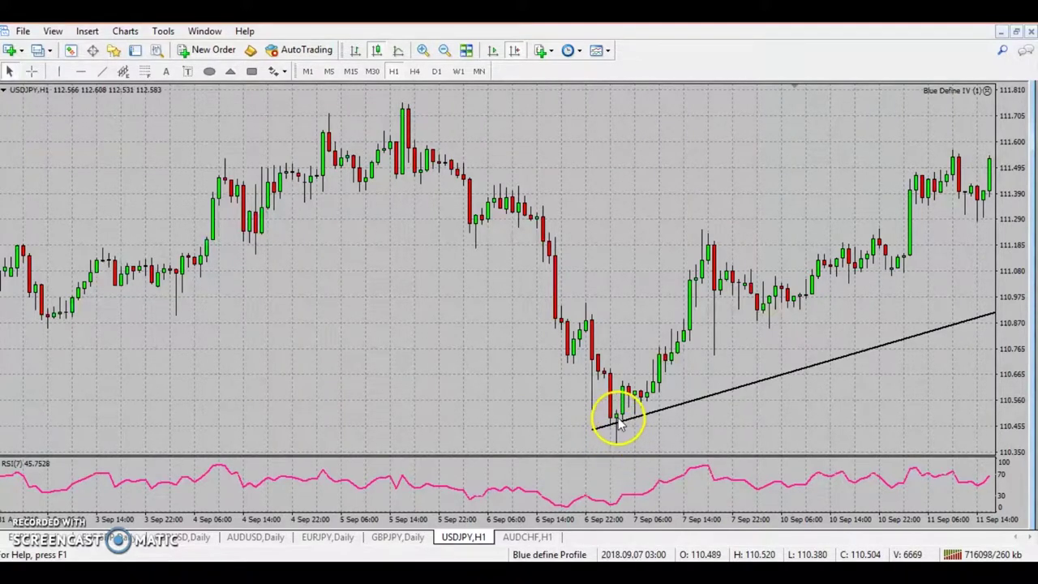
pyautogui.moveTo(688, 412); pyautogui.dragTo(567, 445)
pyautogui.moveTo(846, 365); pyautogui.dragTo(669, 394)
pyautogui.moveTo(919, 354); pyautogui.dragTo(736, 382)
pyautogui.moveTo(857, 351); pyautogui.dragTo(637, 366)
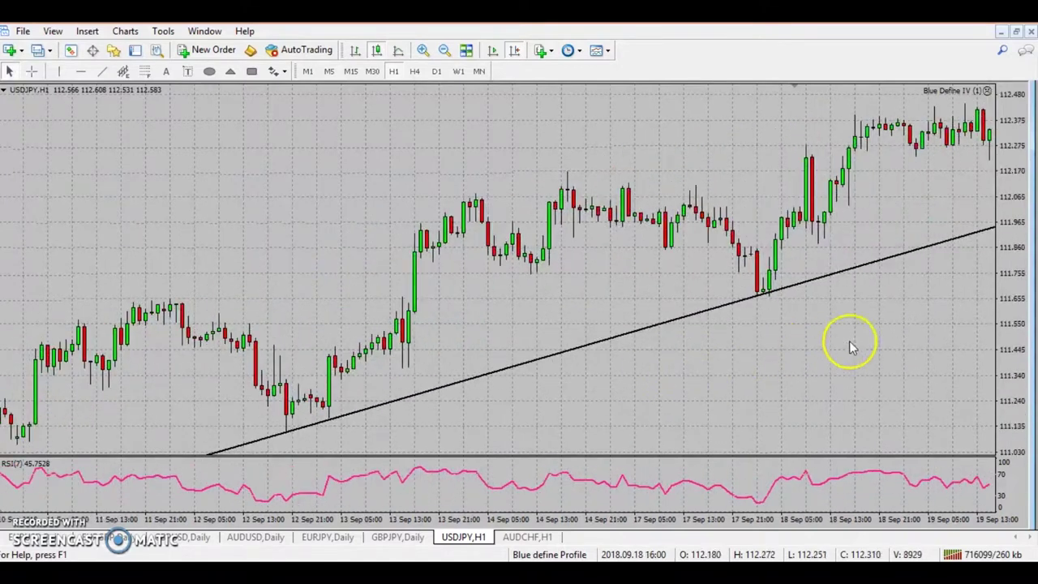
pyautogui.moveTo(850, 348); pyautogui.dragTo(808, 356)
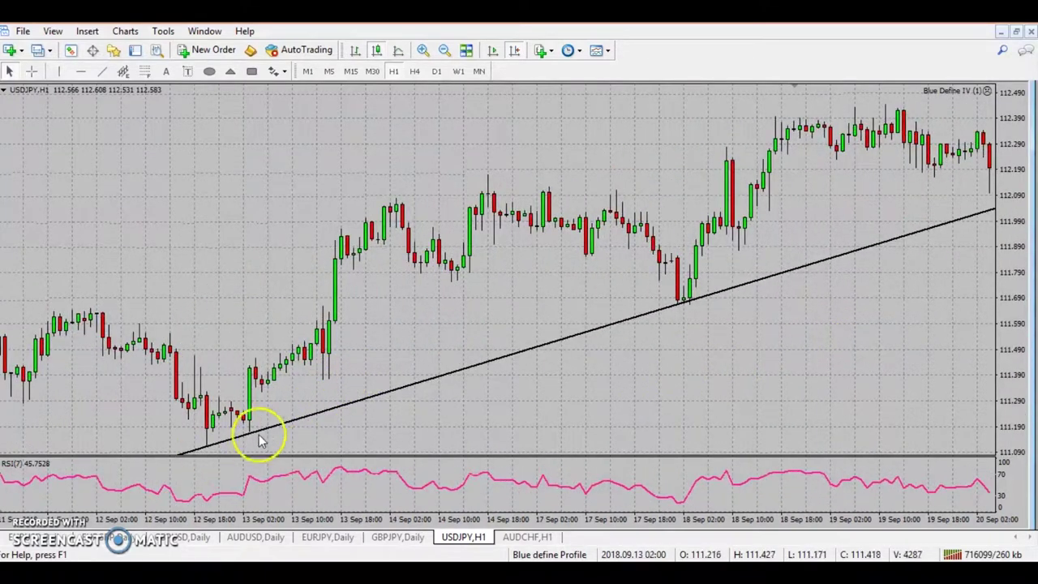
pyautogui.moveTo(689, 353); pyautogui.dragTo(547, 364)
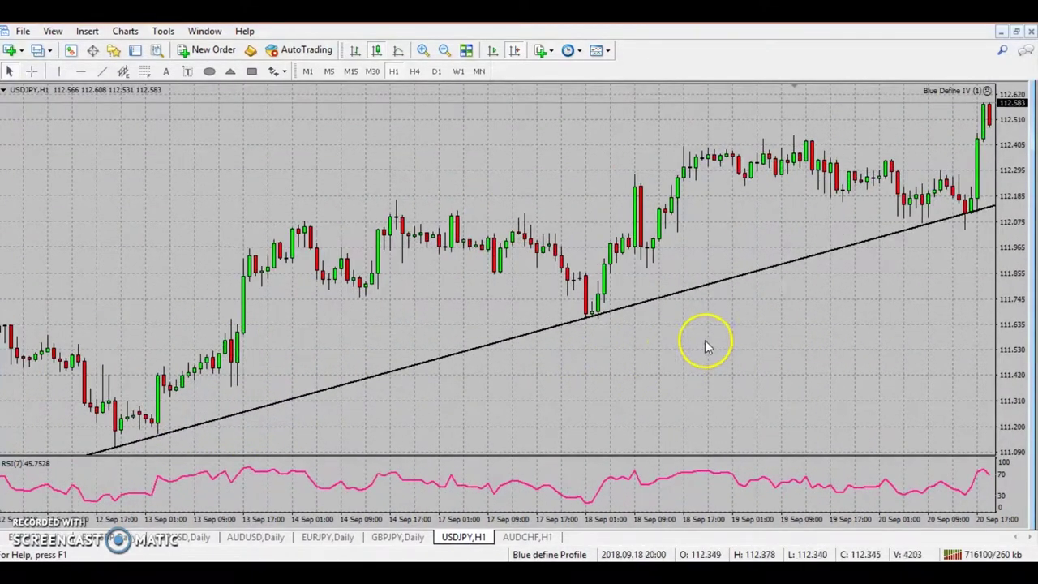
pyautogui.moveTo(706, 347); pyautogui.dragTo(640, 346)
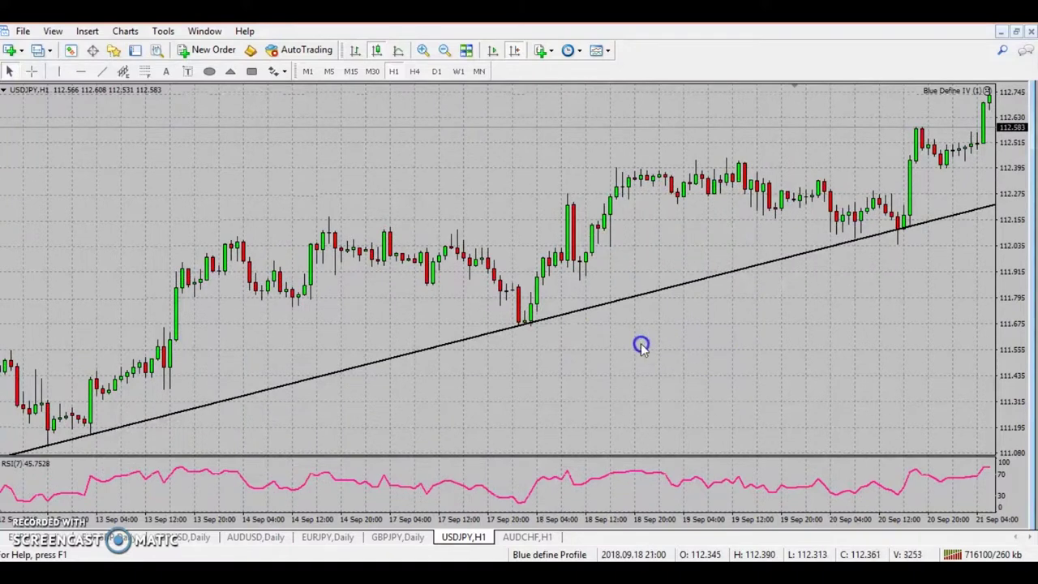
pyautogui.click(445, 51)
pyautogui.moveTo(567, 336); pyautogui.dragTo(727, 316)
pyautogui.moveTo(663, 325); pyautogui.dragTo(630, 324)
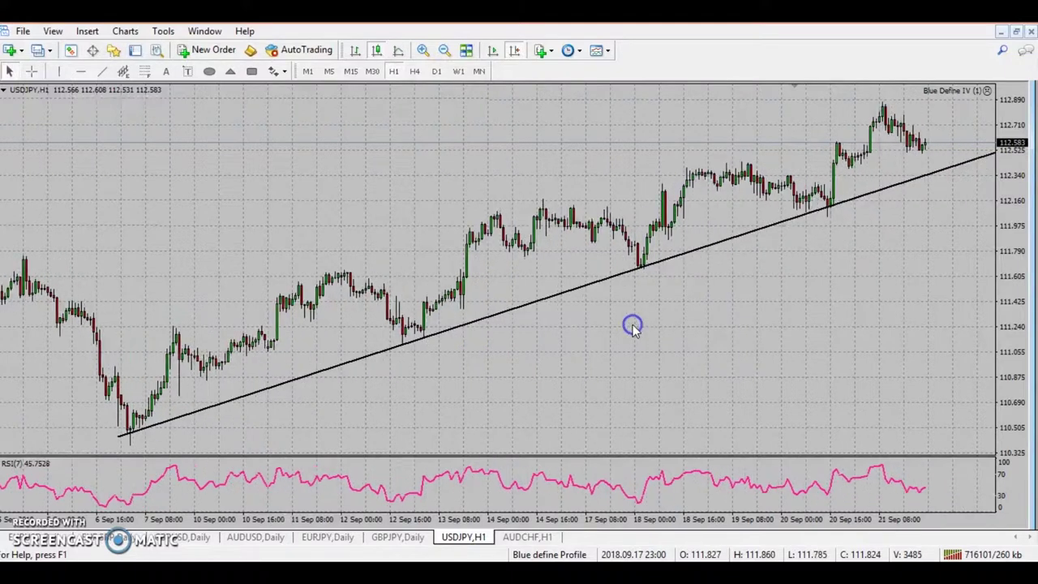
pyautogui.click(445, 52)
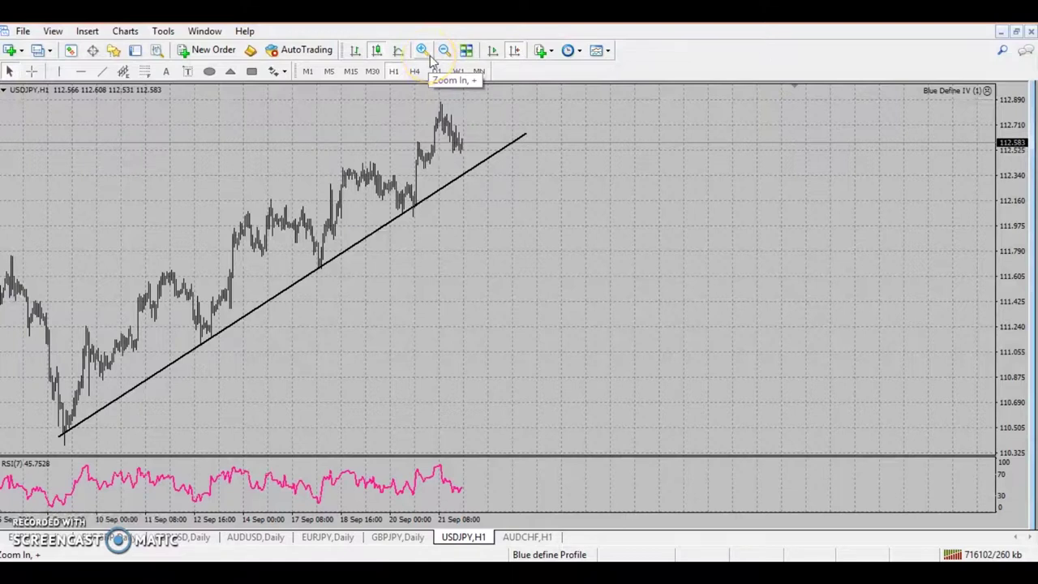
pyautogui.click(492, 50)
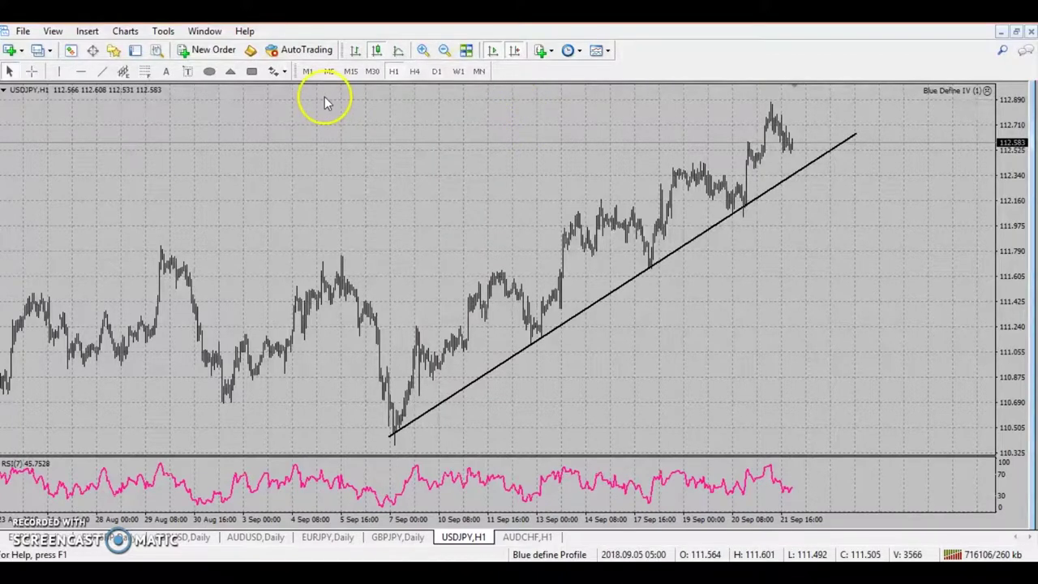
# - Sketch a short, steep upward trendline from the rising support line just beyond the latest candles, and remove it
pyautogui.click(102, 74)
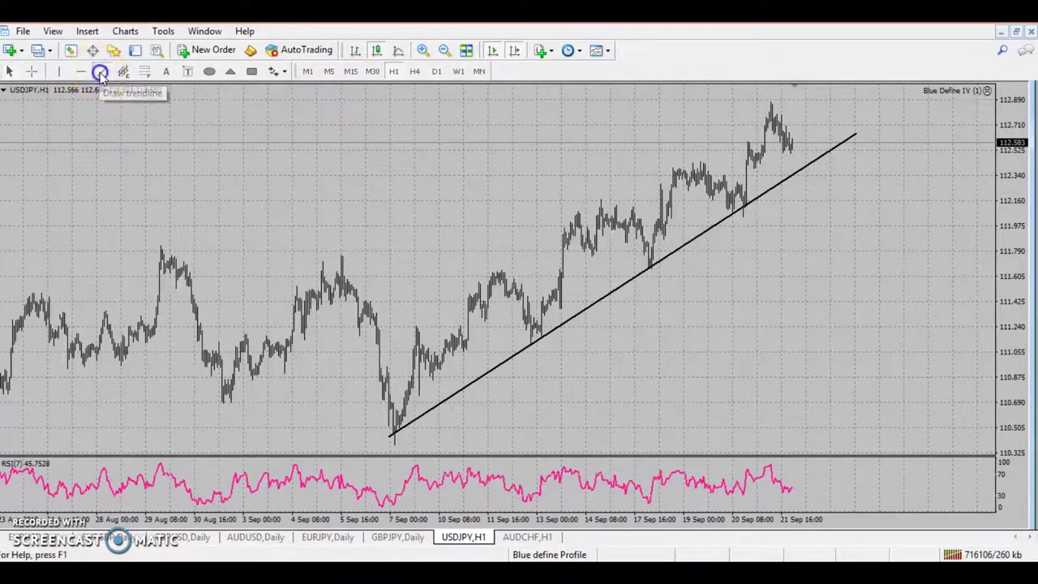
pyautogui.moveTo(810, 167); pyautogui.dragTo(809, 162)
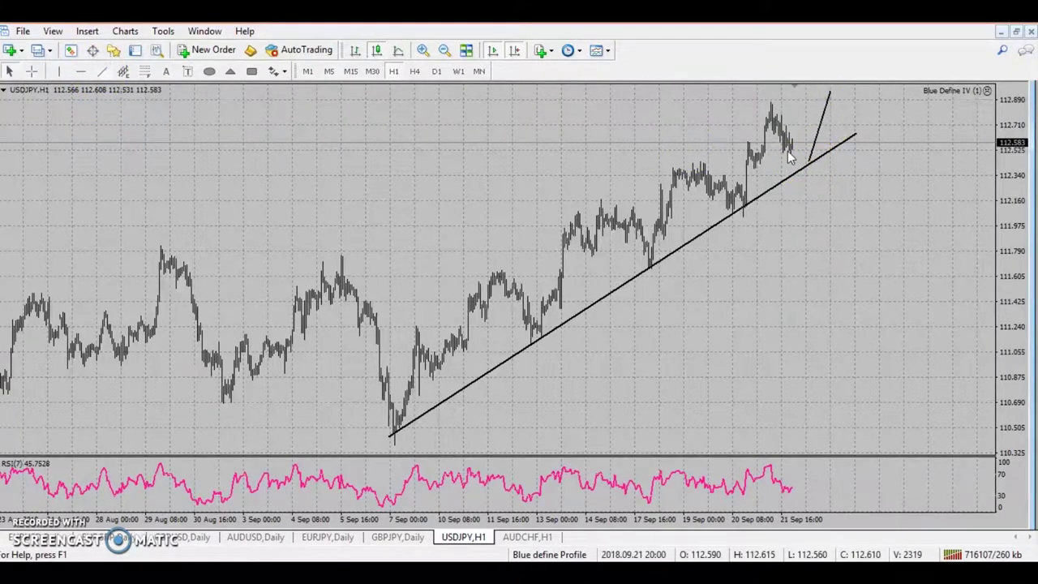
pyautogui.click(581, 111)
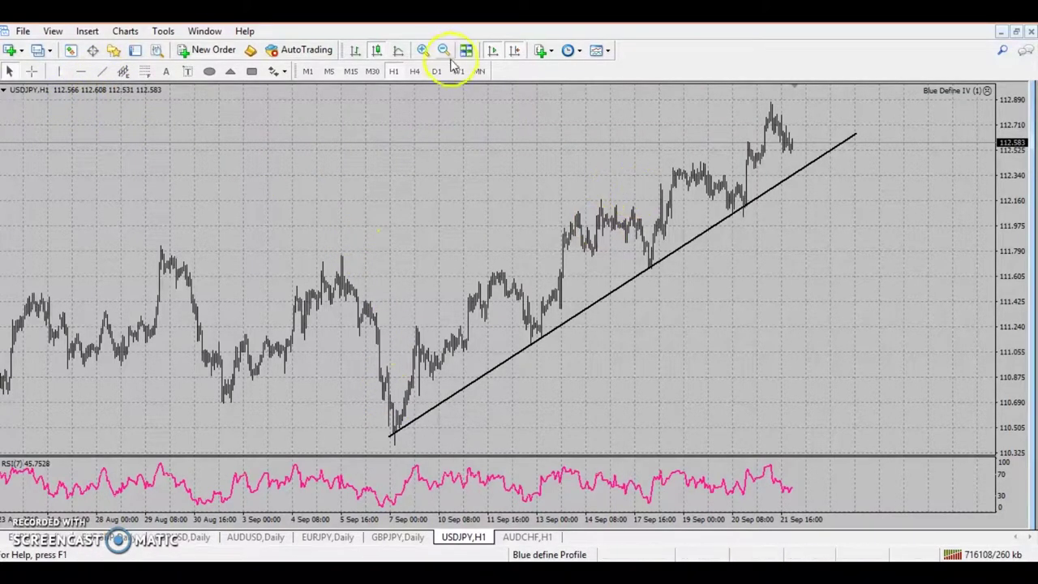
# - Check the rising trendline's contact points candle by candle, from the 7 September low up to the latest price
pyautogui.click(422, 51)
pyautogui.moveTo(298, 236); pyautogui.dragTo(503, 202)
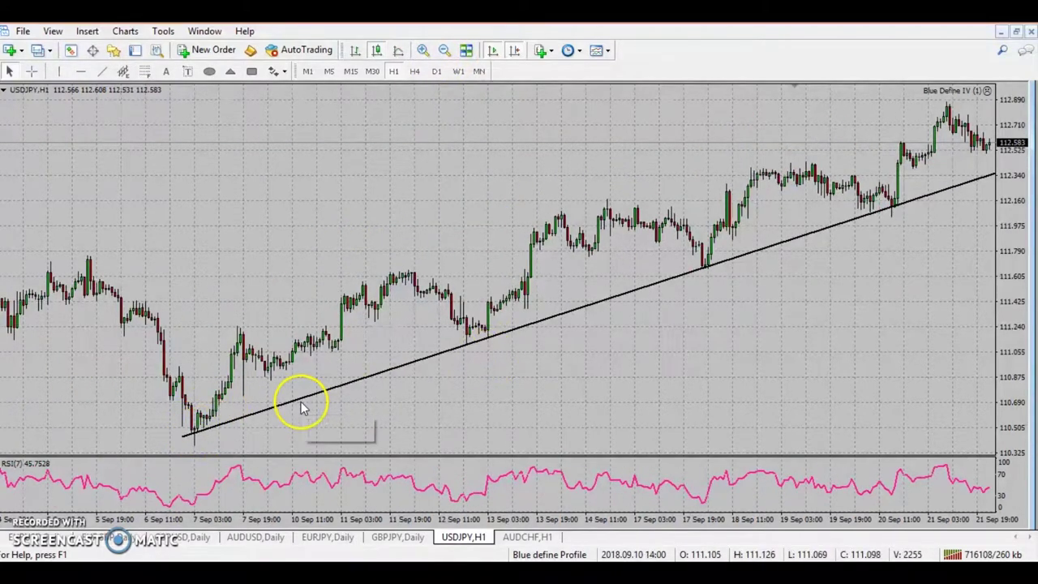
pyautogui.moveTo(557, 347); pyautogui.dragTo(456, 371)
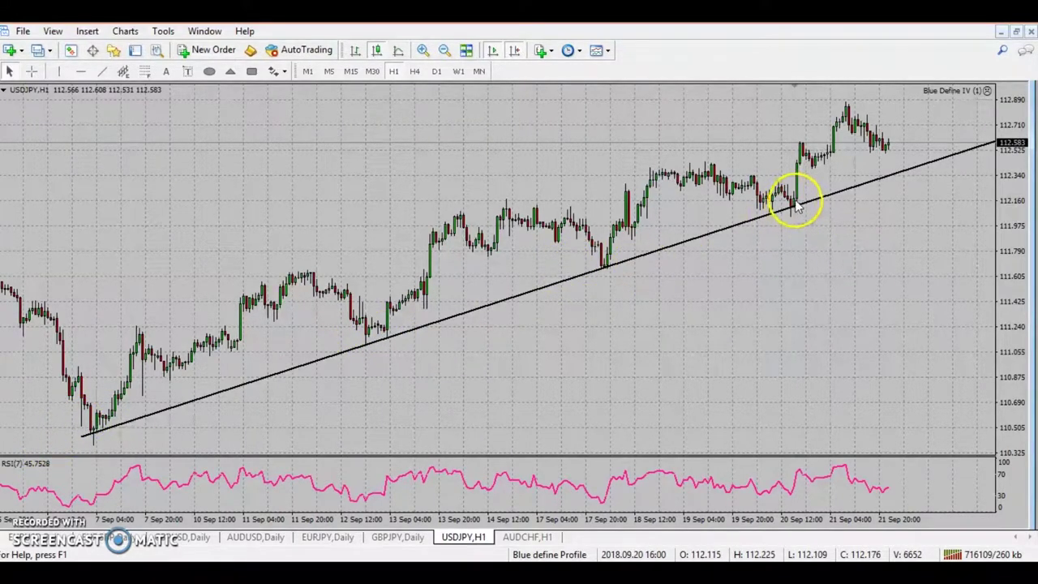
pyautogui.moveTo(908, 143); pyautogui.dragTo(851, 150)
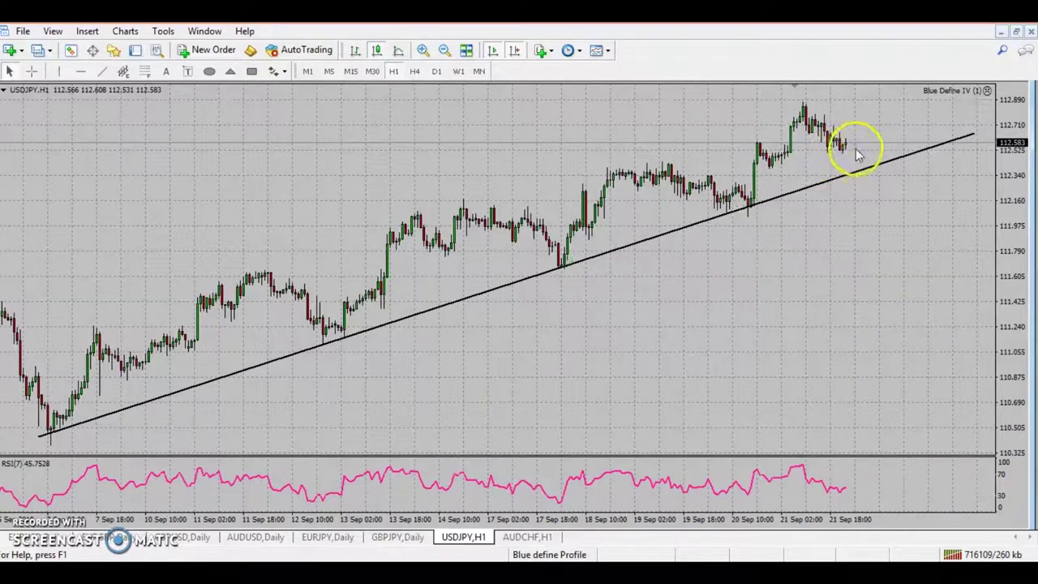
pyautogui.click(445, 50)
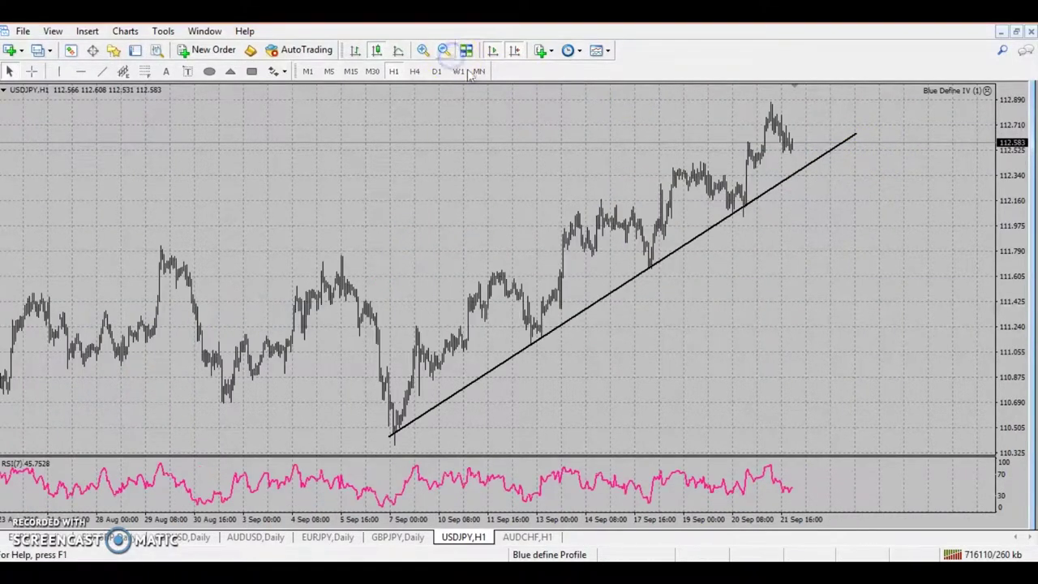
# - Draw an upper channel trendline from the 21 September high back along the earlier swing highs, and delete it
pyautogui.click(102, 72)
pyautogui.moveTo(771, 104)
pyautogui.mouseDown()
pyautogui.moveTo(498, 246)
pyautogui.moveTo(428, 308)
pyautogui.mouseUp()
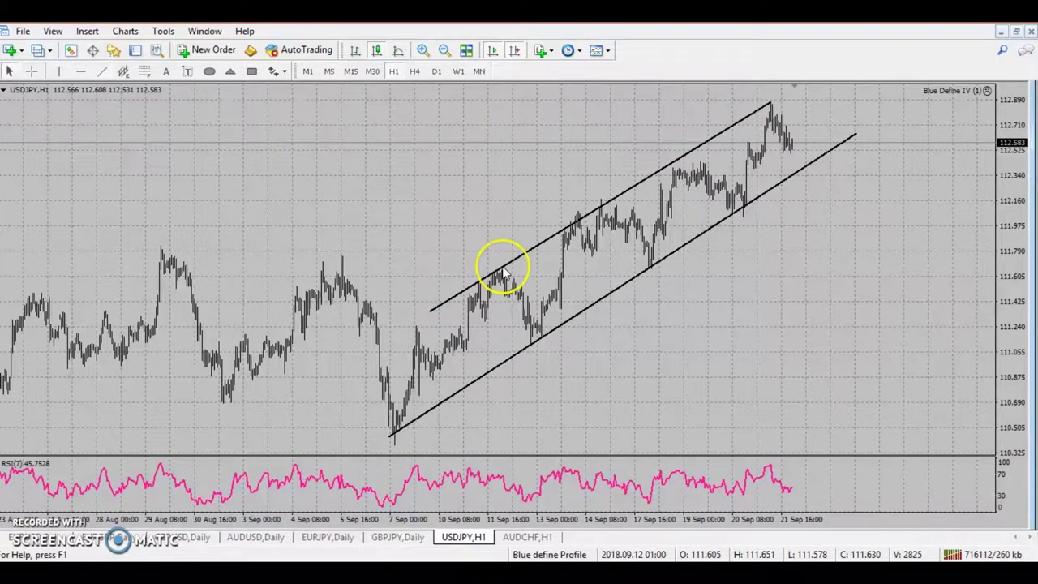
pyautogui.press('BackSpace')
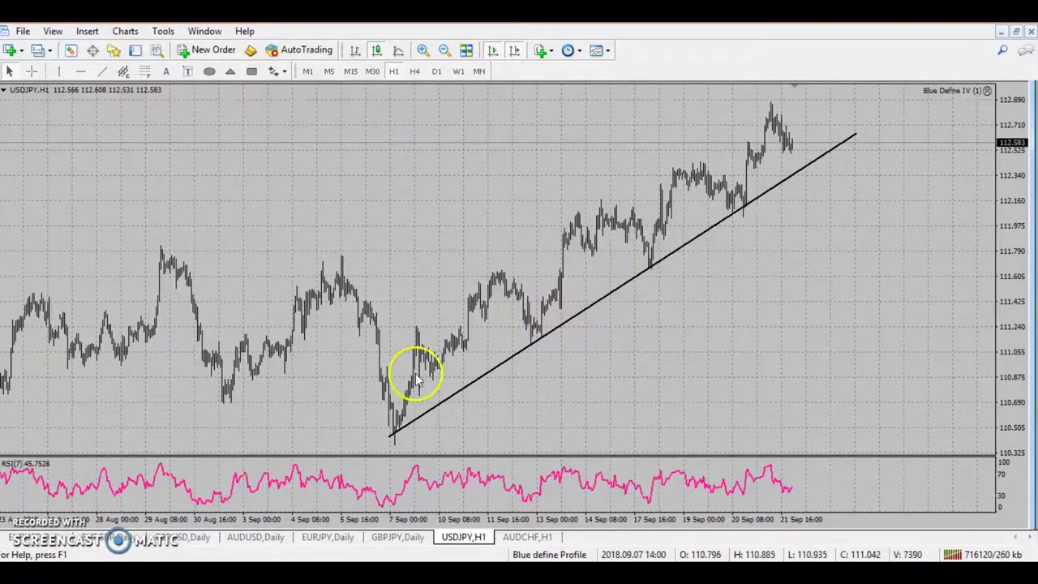
# - Compare the mid-September pullback with a Fibonacci retracement drawn from the 7 September low to the following swing high, and delete the retracement
pyautogui.click(144, 72)
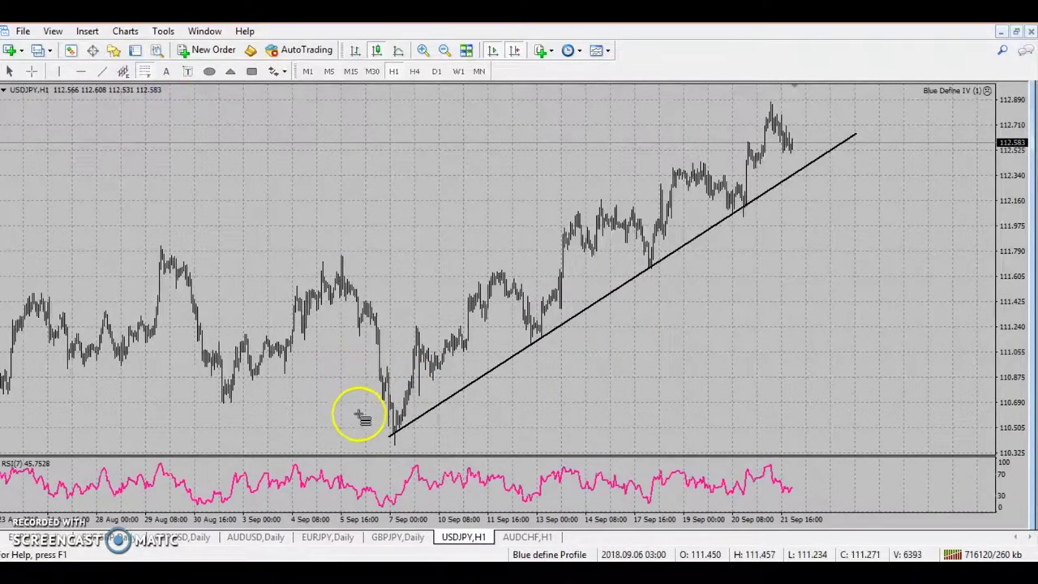
pyautogui.moveTo(392, 439); pyautogui.dragTo(527, 272)
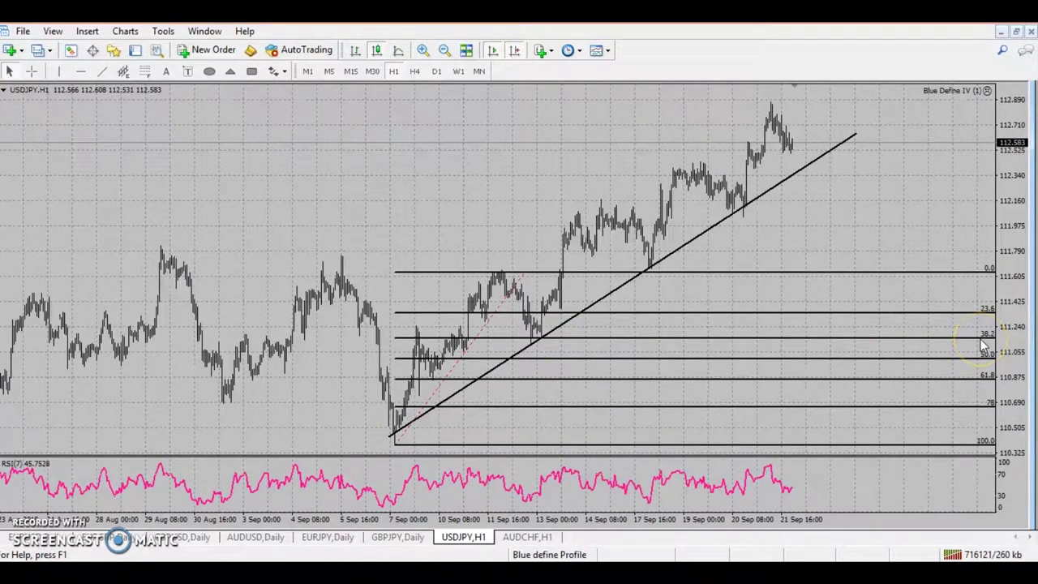
pyautogui.click(422, 50)
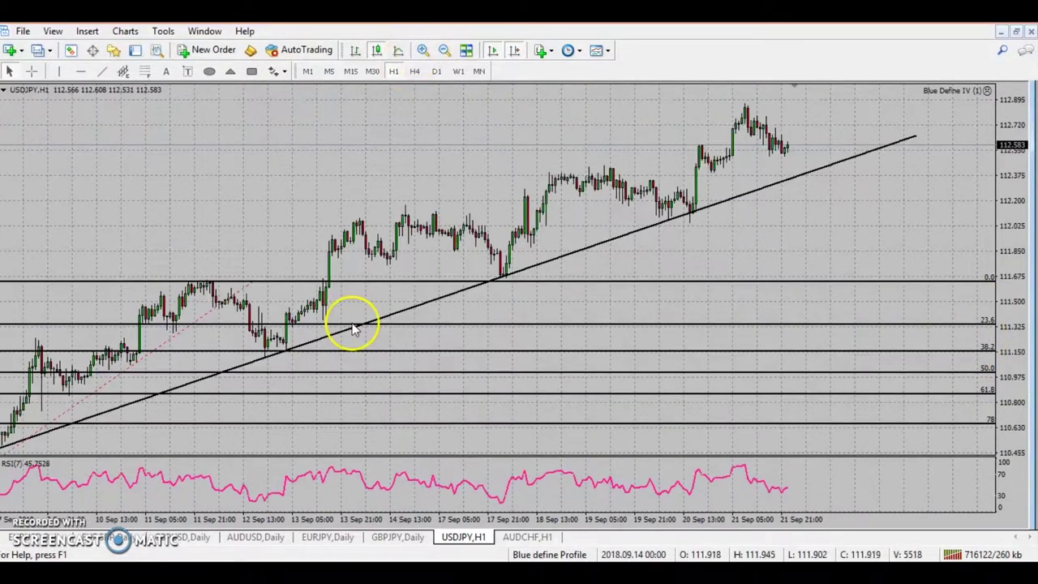
pyautogui.moveTo(189, 377); pyautogui.dragTo(381, 379)
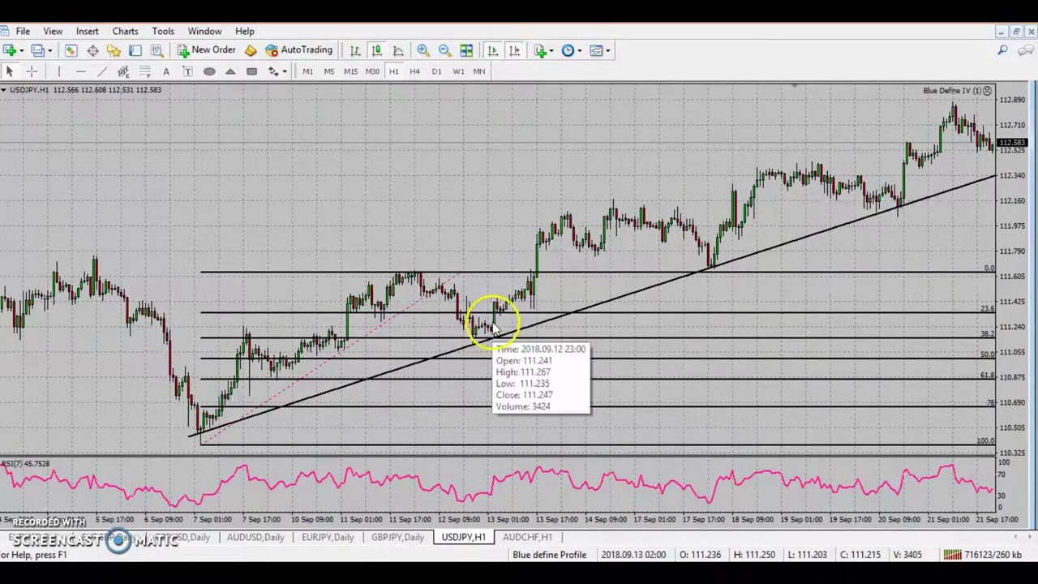
pyautogui.moveTo(499, 312)
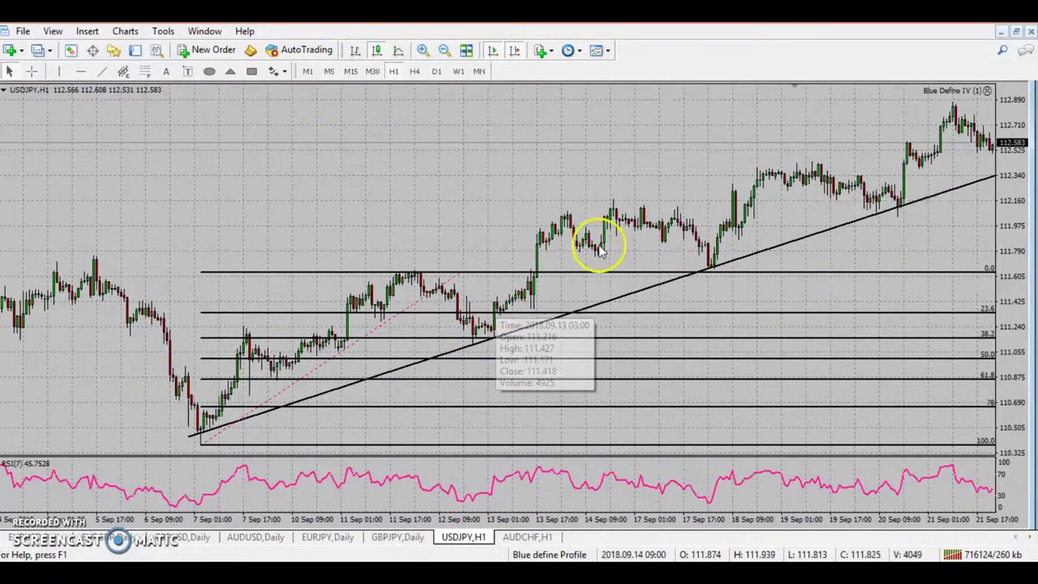
pyautogui.click(444, 50)
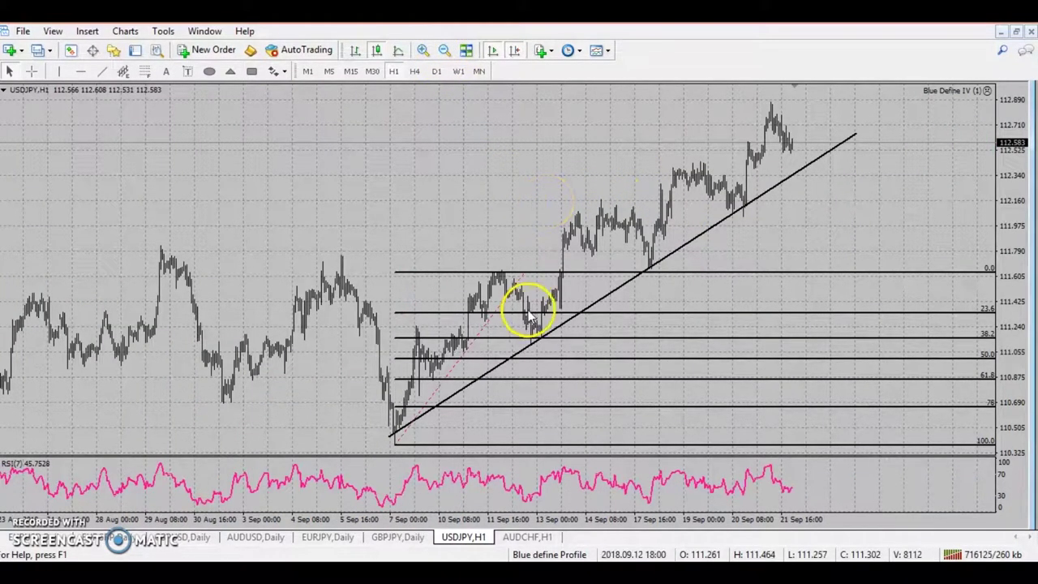
pyautogui.press('Delete')
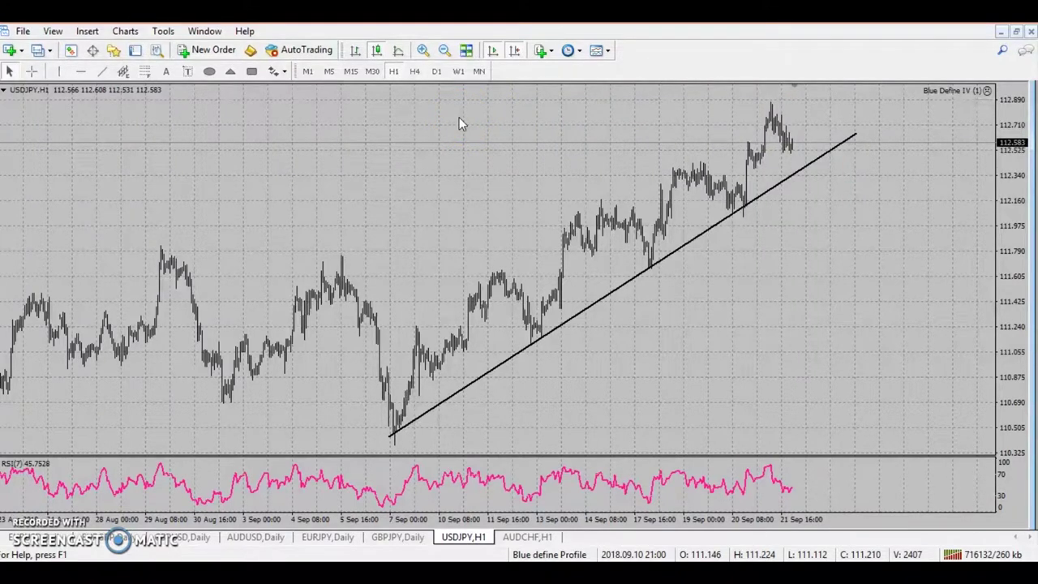
# - Sketch a steep downward trendline from the 21 September high through the rising support line, and remove it
pyautogui.click(803, 171)
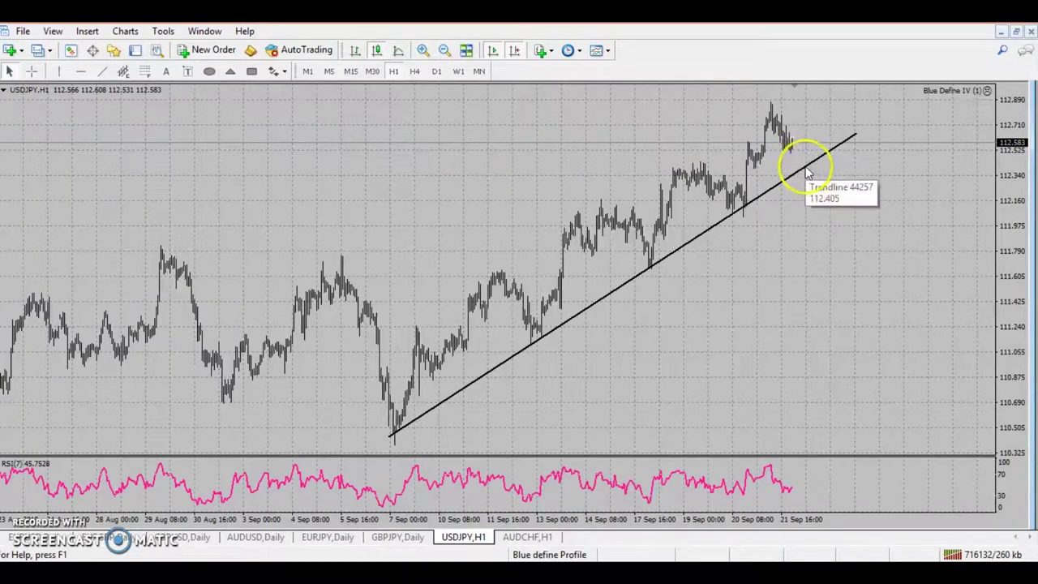
pyautogui.moveTo(784, 142); pyautogui.dragTo(825, 202)
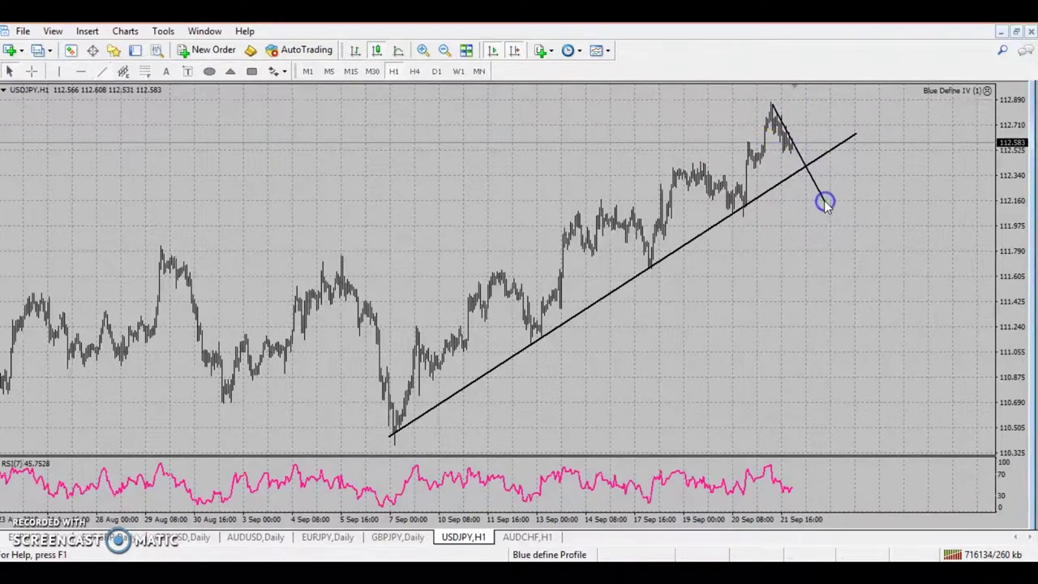
pyautogui.click(101, 70)
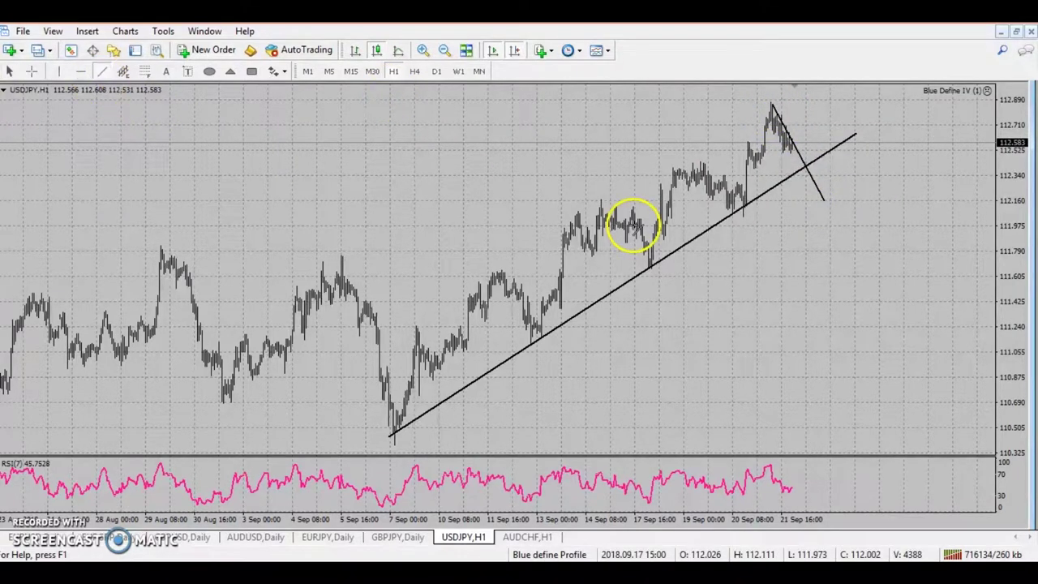
pyautogui.moveTo(824, 200); pyautogui.dragTo(841, 158)
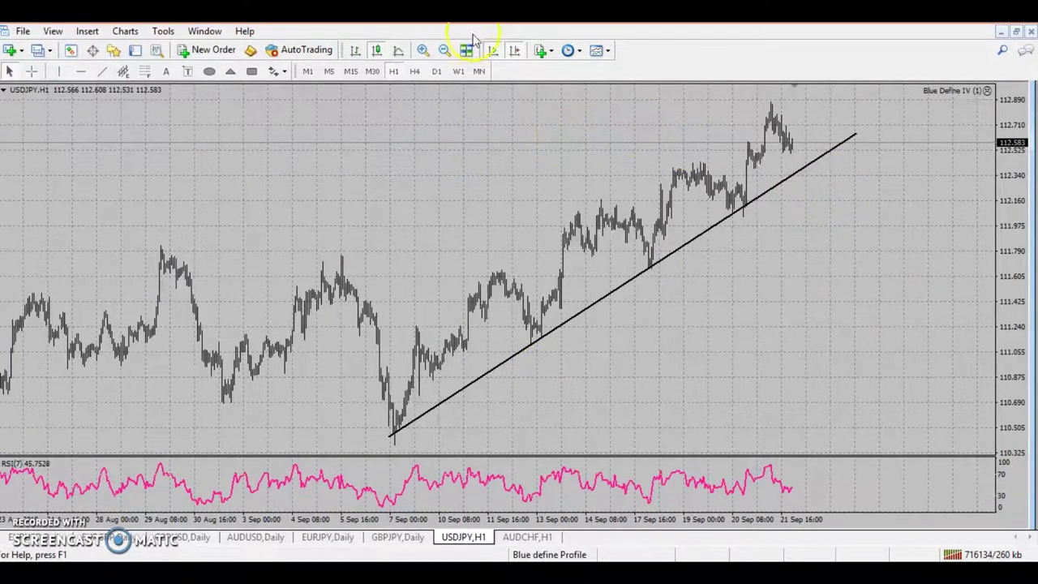
# - Mark the 7 September low at the start of the rising trendline with a small rectangle around its candles
pyautogui.click(423, 50)
pyautogui.moveTo(440, 167); pyautogui.dragTo(686, 158)
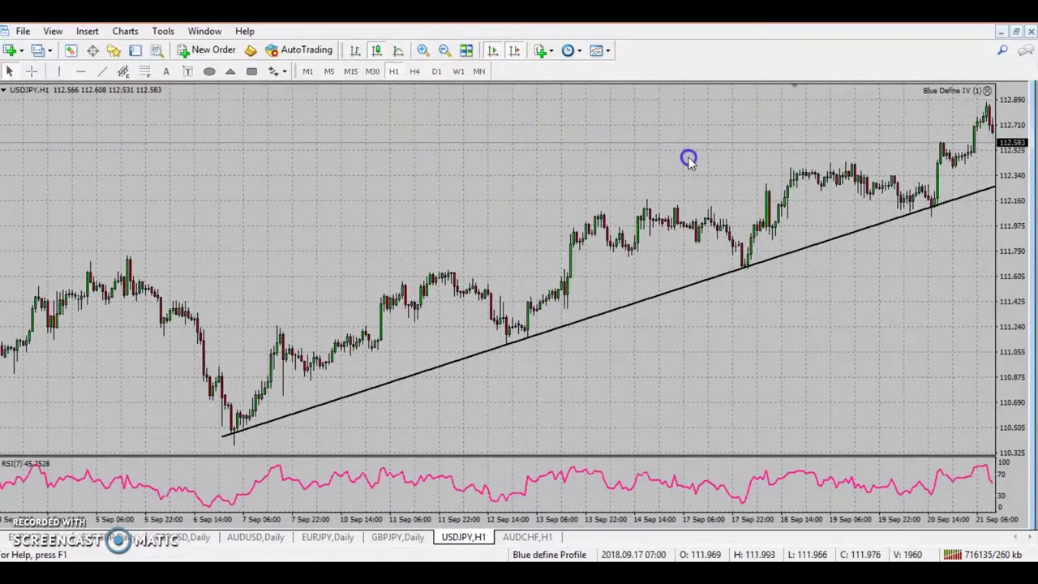
pyautogui.click(425, 50)
pyautogui.moveTo(327, 224); pyautogui.dragTo(744, 151)
pyautogui.moveTo(485, 249); pyautogui.dragTo(724, 186)
pyautogui.moveTo(316, 258); pyautogui.dragTo(969, 161)
pyautogui.moveTo(475, 262); pyautogui.dragTo(827, 186)
pyautogui.click(252, 71)
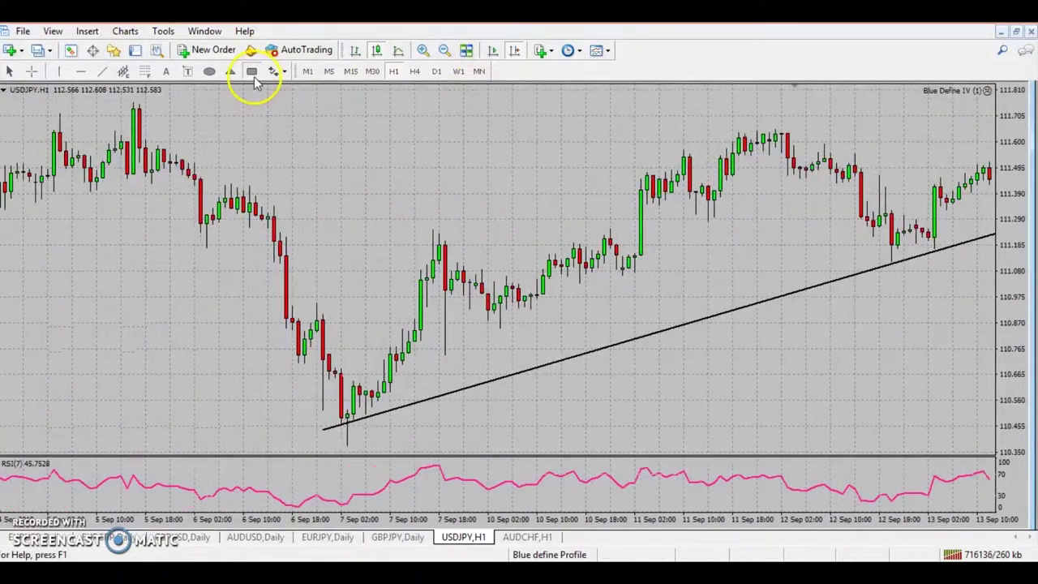
pyautogui.moveTo(332, 412); pyautogui.dragTo(372, 443)
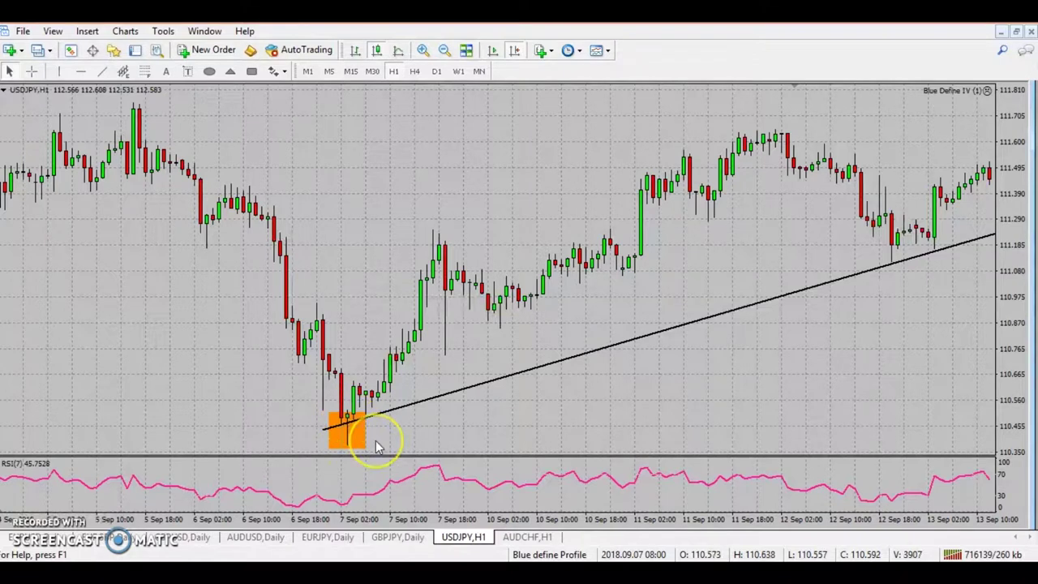
pyautogui.click(357, 433)
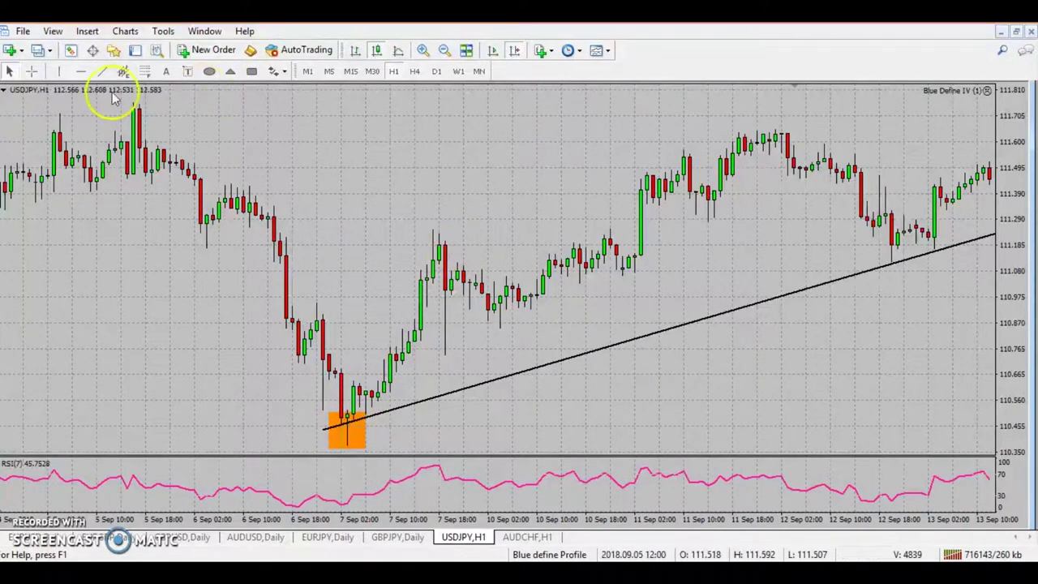
# - Examine the price reactions along the rising trendline from the 7 September low through the 13, 18 and 20 September contact points
pyautogui.click(32, 71)
pyautogui.moveTo(360, 413); pyautogui.dragTo(440, 239)
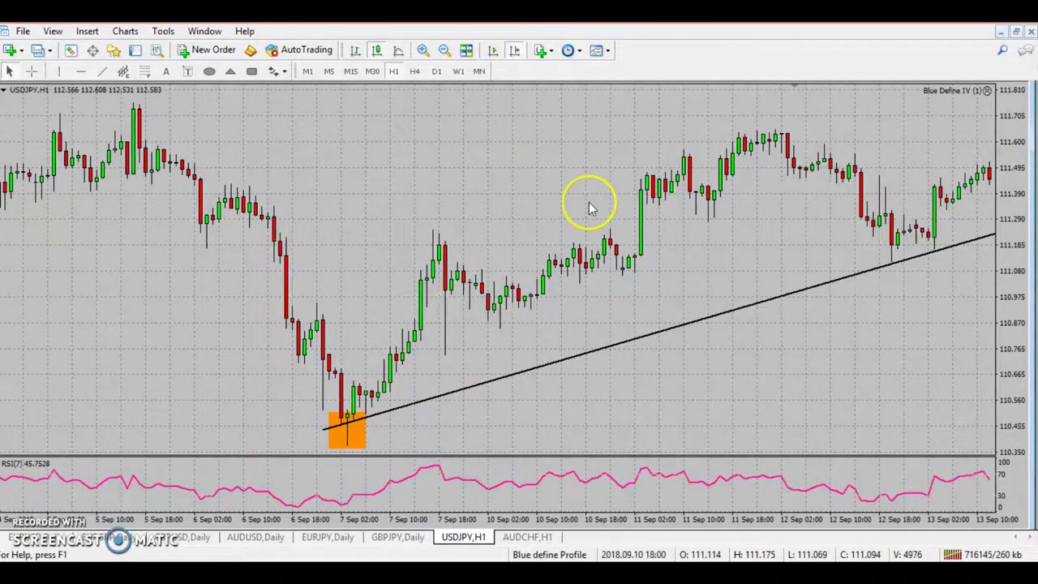
pyautogui.scroll(-3, 653, 243)
pyautogui.scroll(-1, 675, 258)
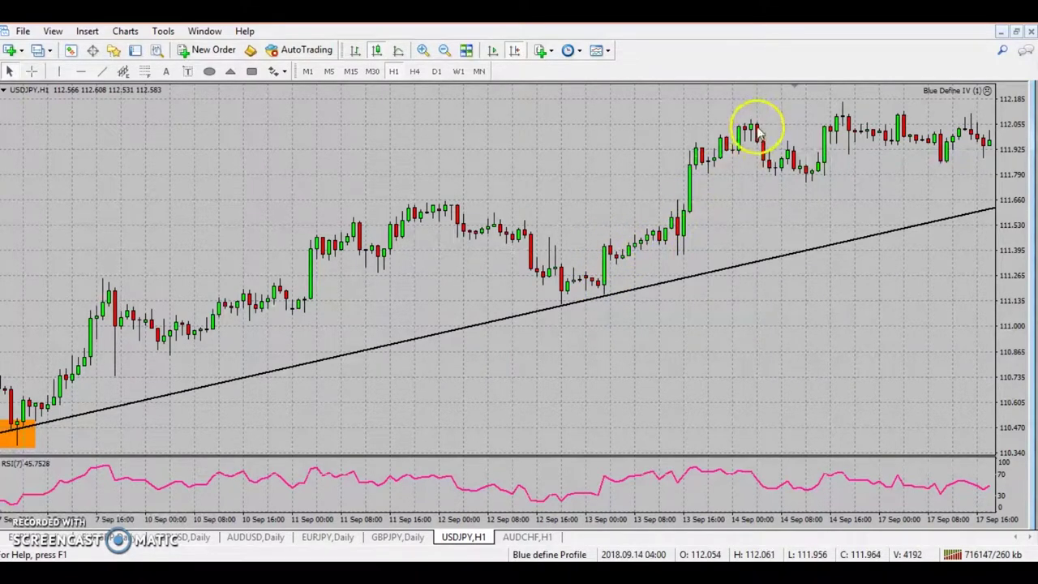
pyautogui.moveTo(843, 260); pyautogui.dragTo(560, 324)
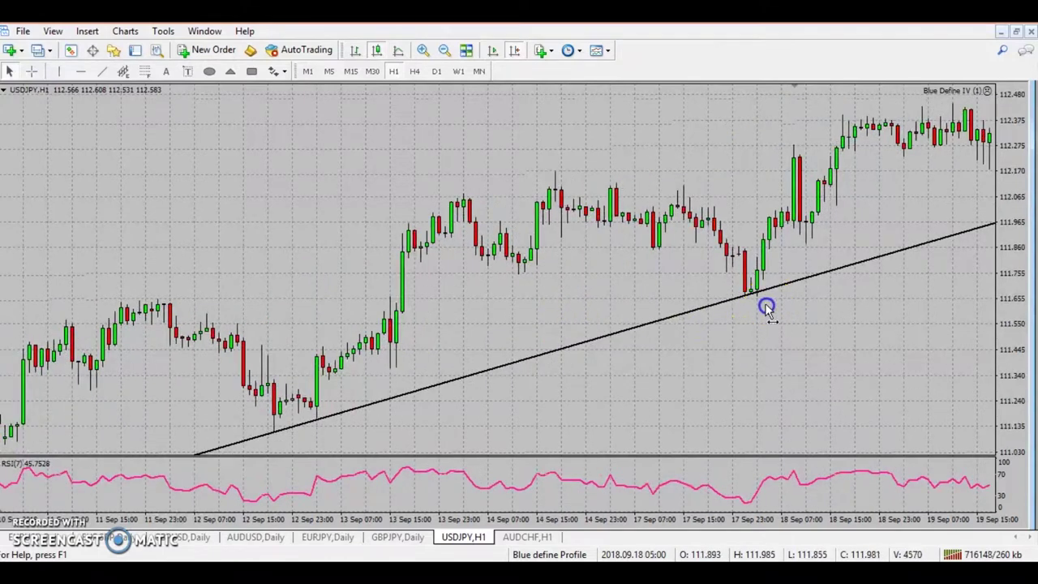
pyautogui.moveTo(764, 301); pyautogui.dragTo(751, 305)
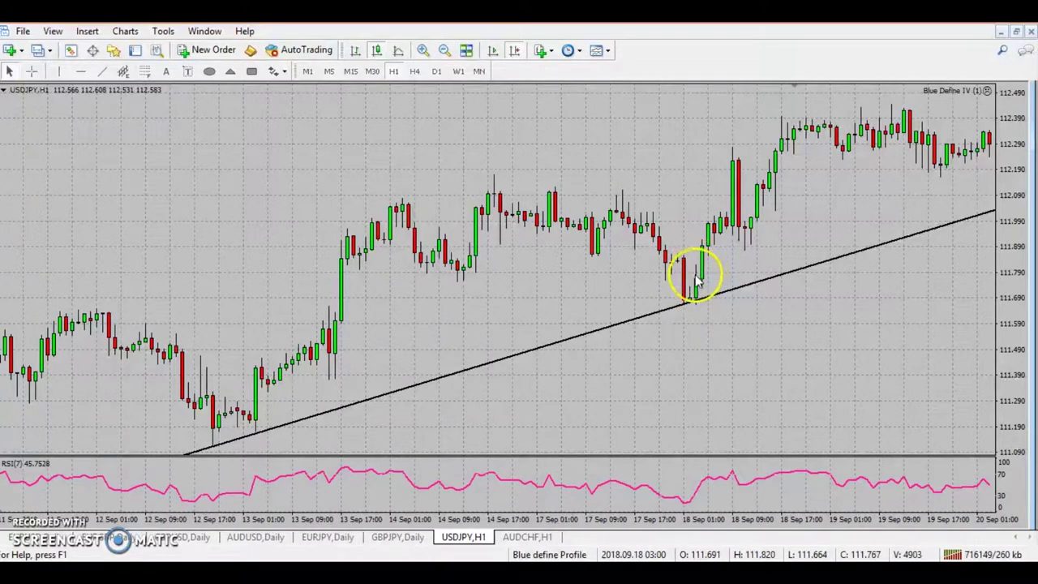
pyautogui.moveTo(701, 286)
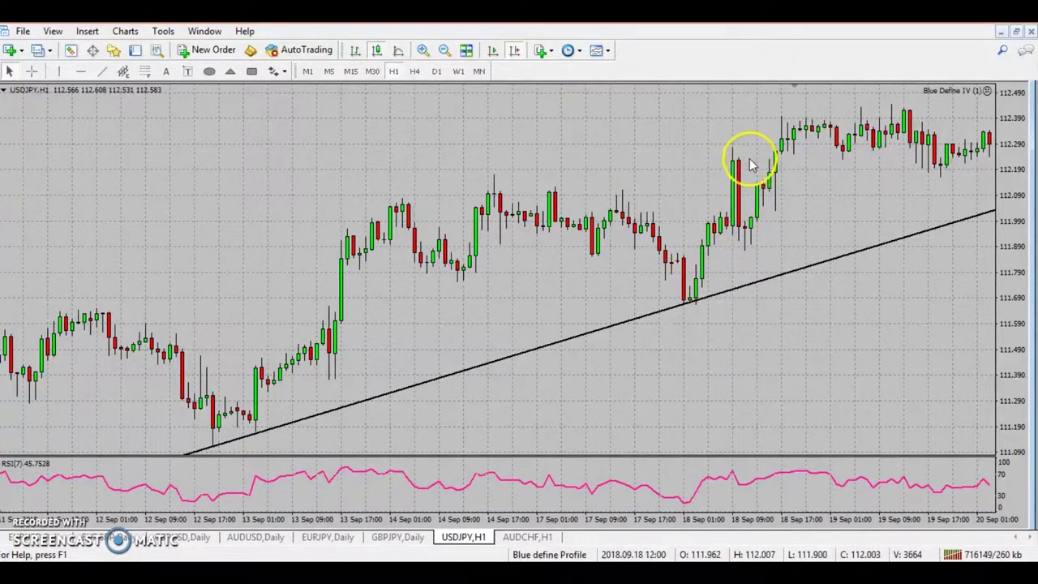
pyautogui.moveTo(875, 343); pyautogui.dragTo(625, 301)
pyautogui.moveTo(855, 278); pyautogui.dragTo(786, 279)
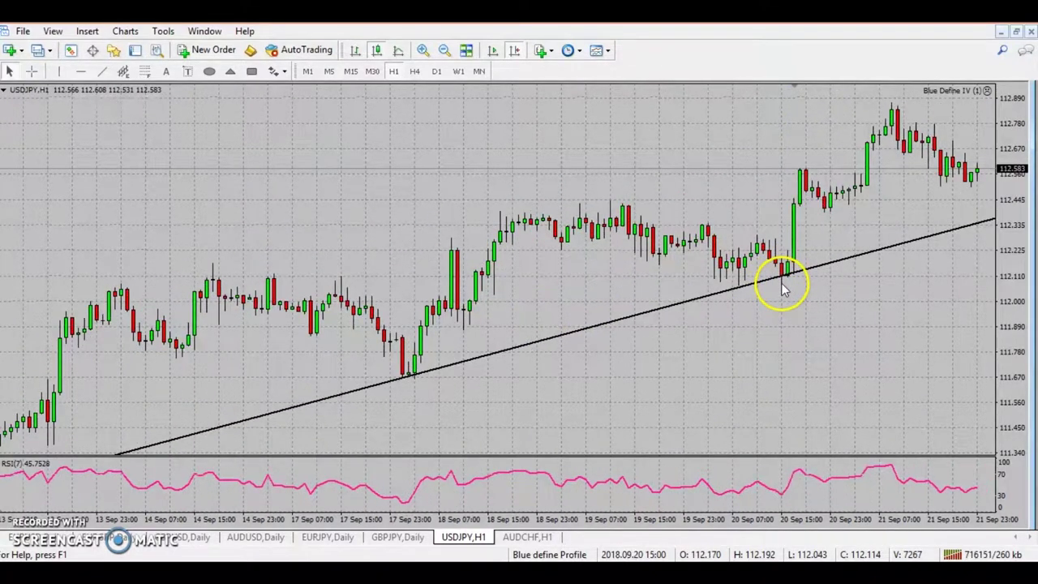
pyautogui.moveTo(780, 281)
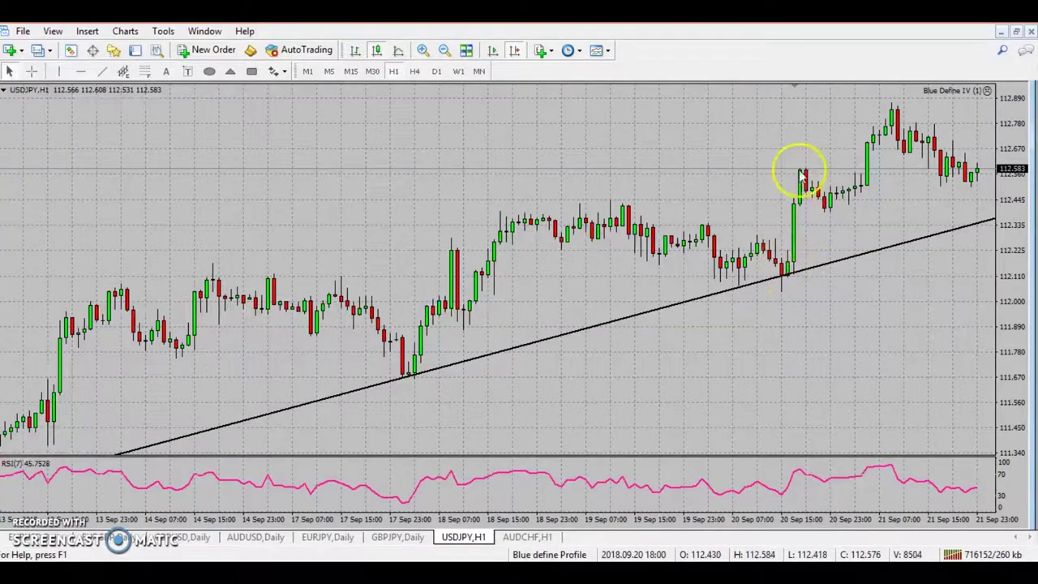
# - Mark the next possible touch of the rising trendline beyond the latest candle with a narrow rectangle from about 112.45 to 112.32
pyautogui.moveTo(926, 302); pyautogui.dragTo(787, 302)
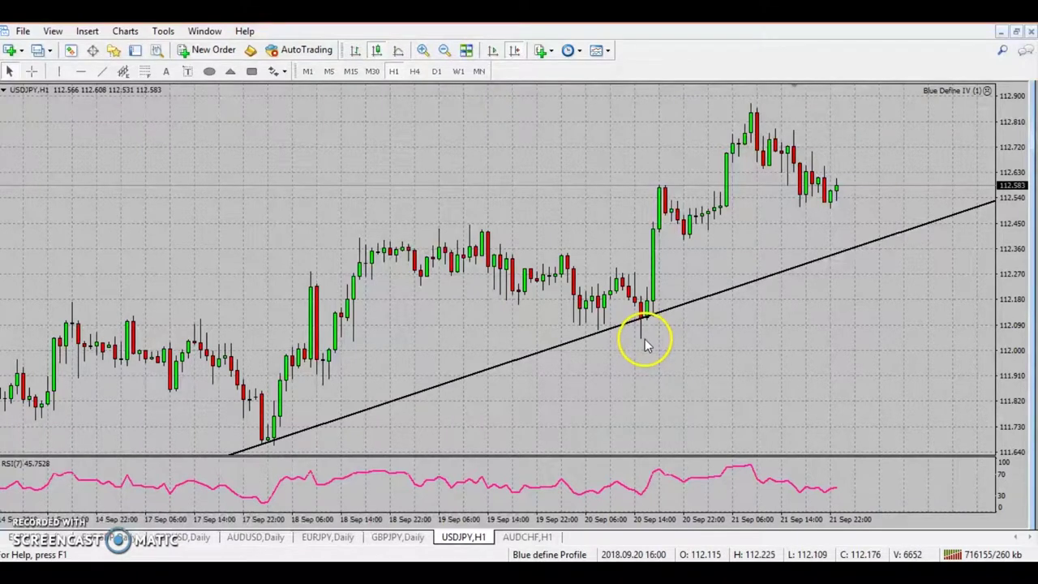
pyautogui.click(251, 72)
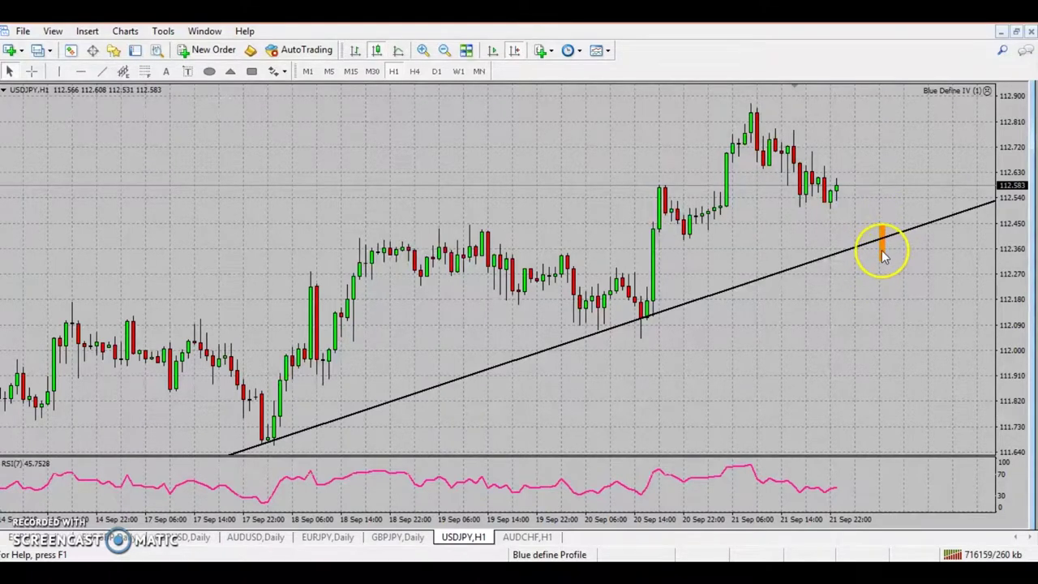
pyautogui.click(445, 51)
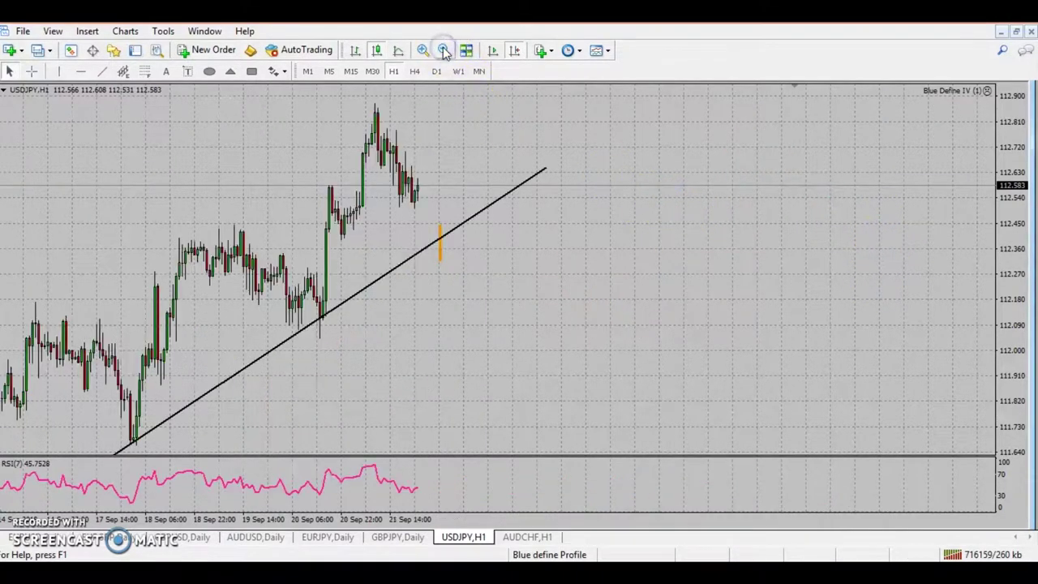
pyautogui.moveTo(510, 146); pyautogui.dragTo(610, 130)
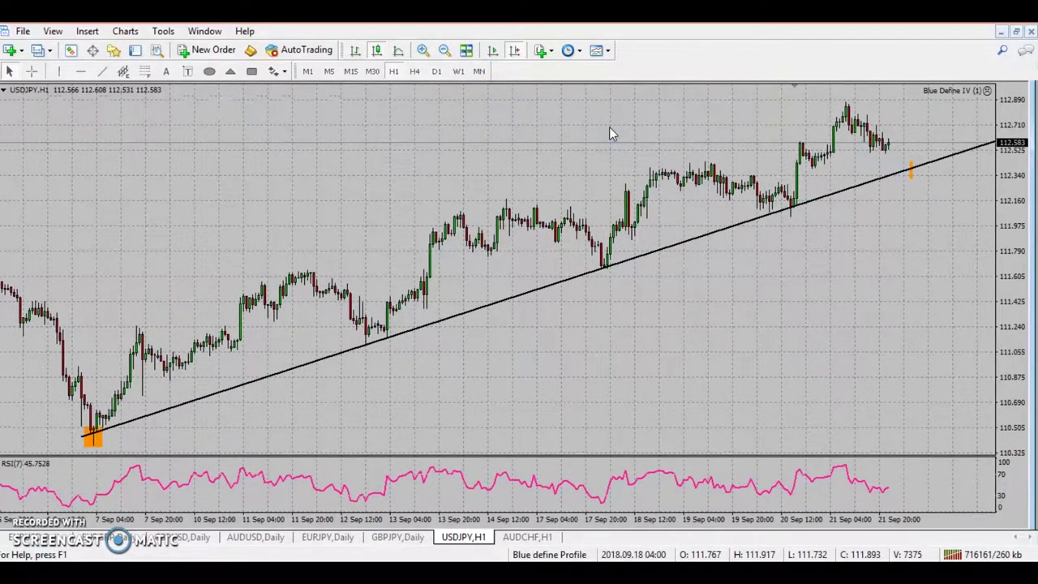
# - Sketch a break-and-retest path with three trendlines: down to about 112.16, up to the underside of support, and down to about 111.57
pyautogui.click(102, 71)
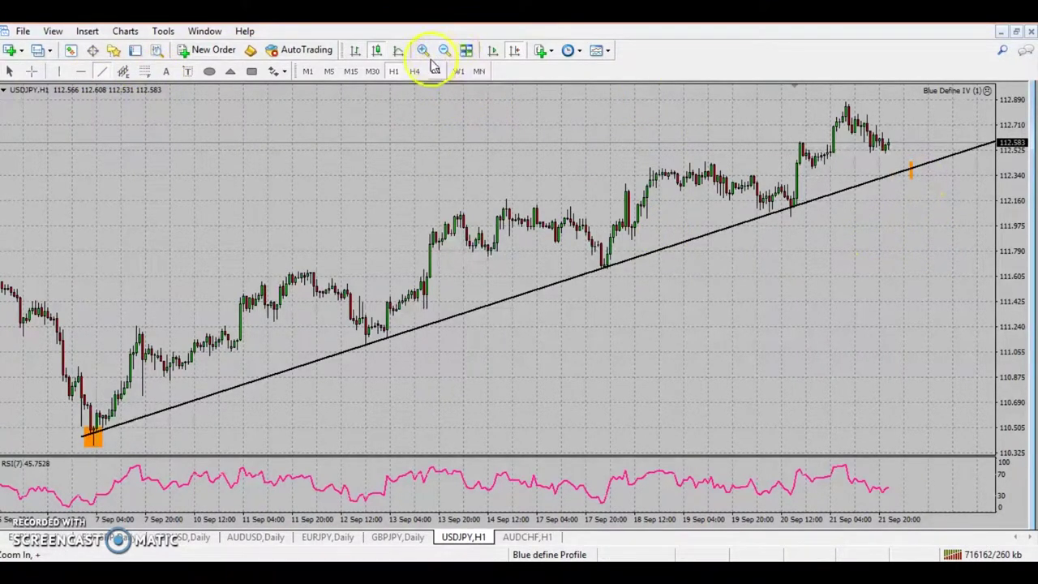
pyautogui.moveTo(917, 222); pyautogui.dragTo(783, 246)
pyautogui.click(818, 181)
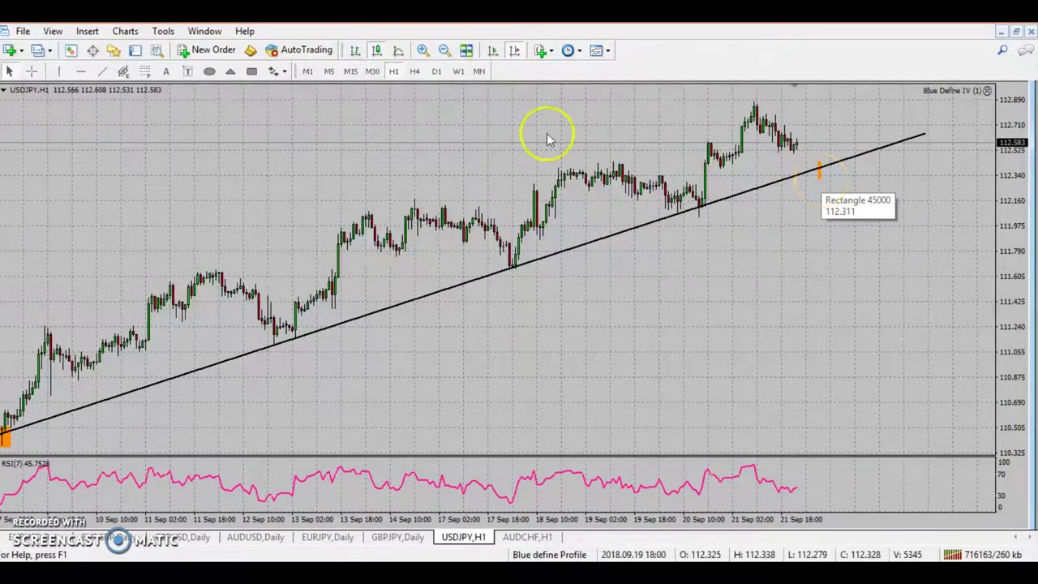
pyautogui.click(102, 70)
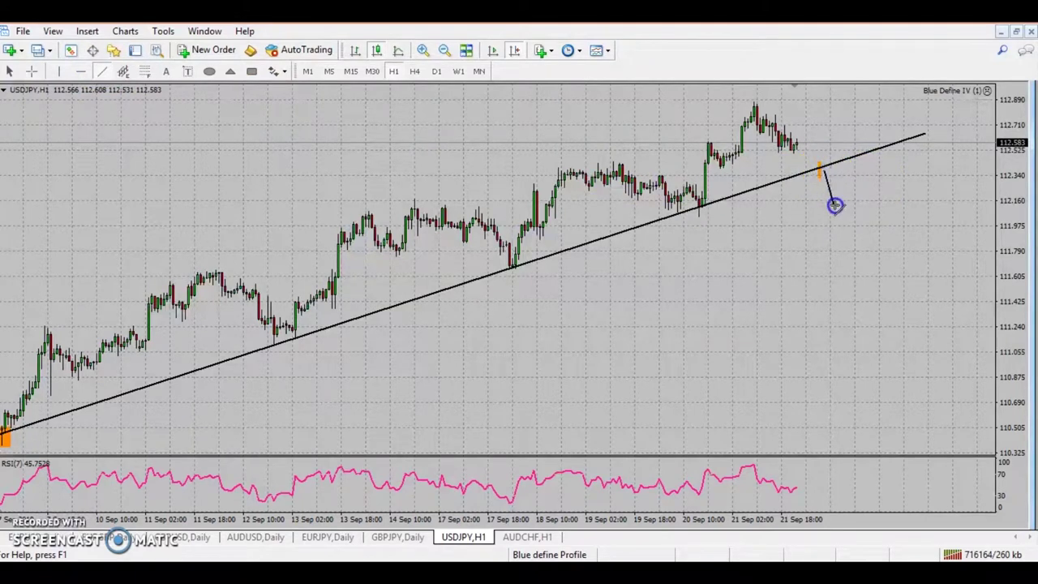
pyautogui.moveTo(841, 200); pyautogui.dragTo(840, 200)
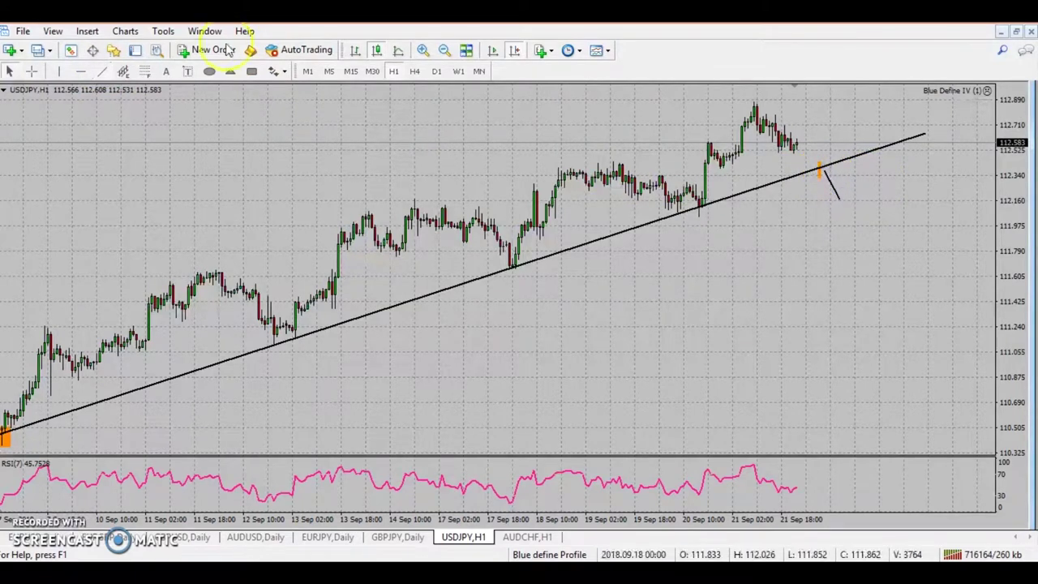
pyautogui.click(103, 72)
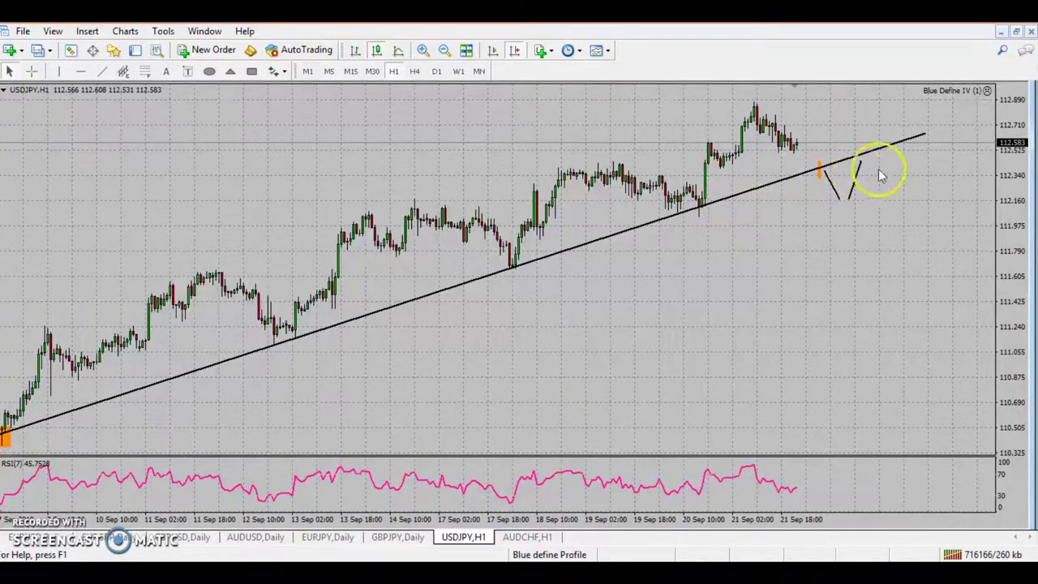
pyautogui.click(103, 71)
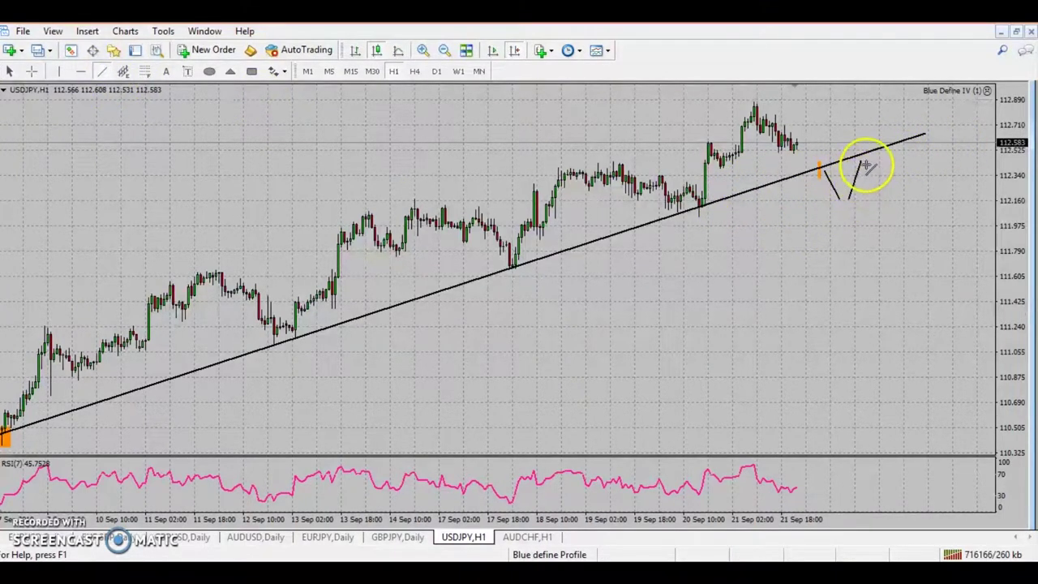
pyautogui.moveTo(888, 243); pyautogui.dragTo(925, 282)
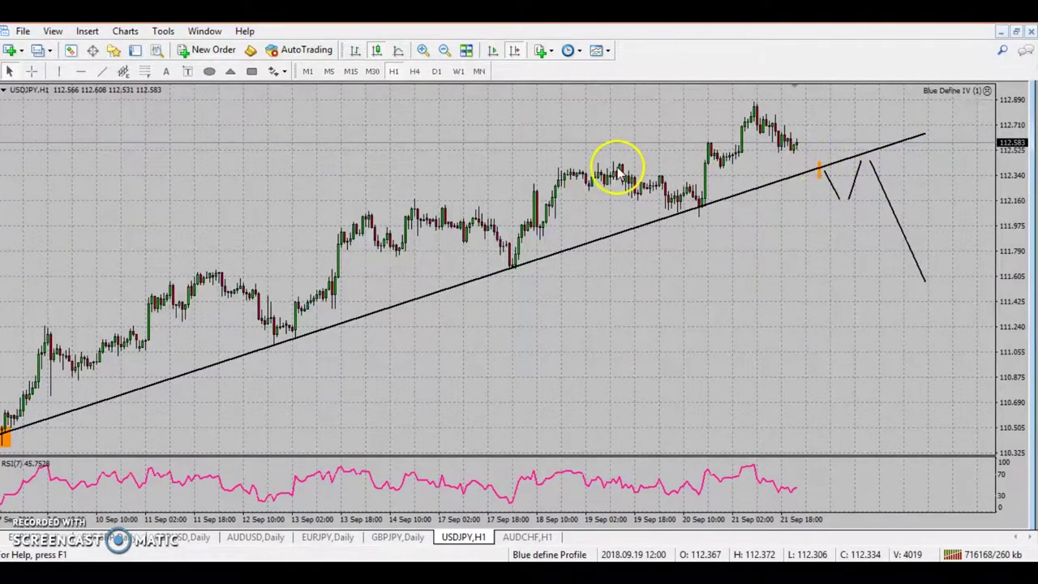
# - Examine the sketched break-and-retest path against the latest candles and the rising trendline at closer zoom
pyautogui.click(422, 51)
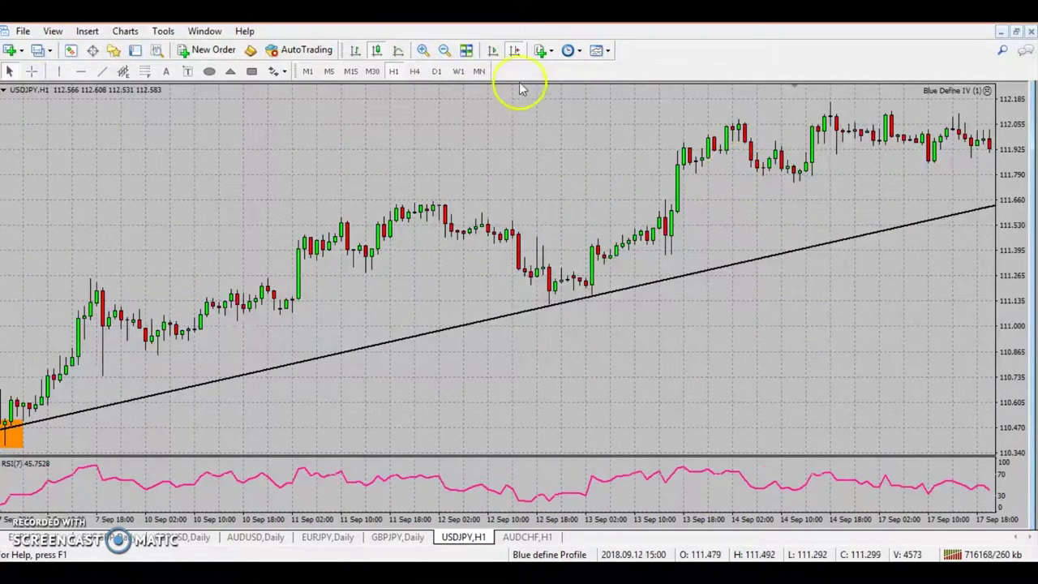
pyautogui.click(492, 50)
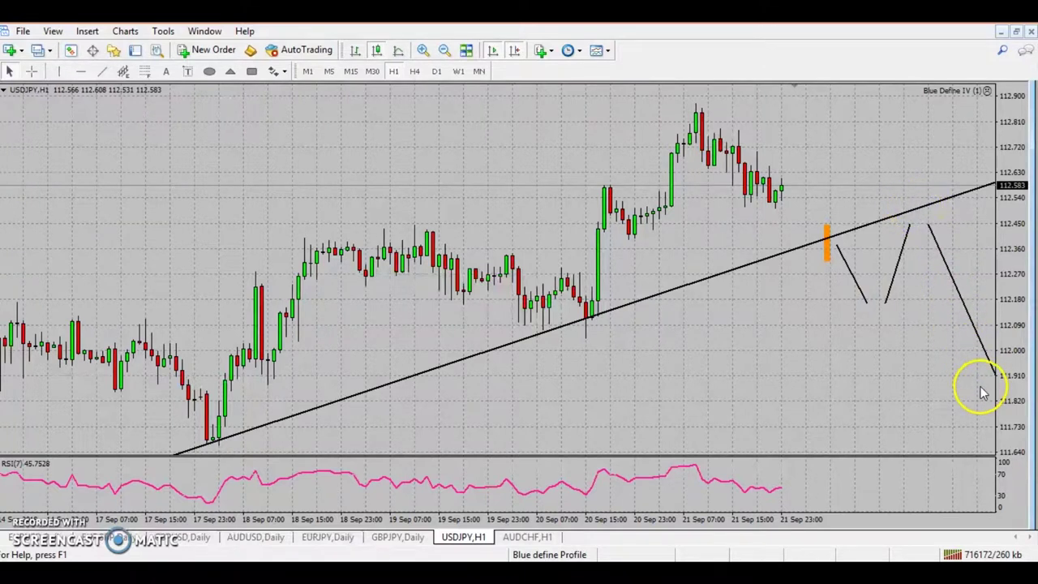
pyautogui.moveTo(981, 393); pyautogui.dragTo(925, 392)
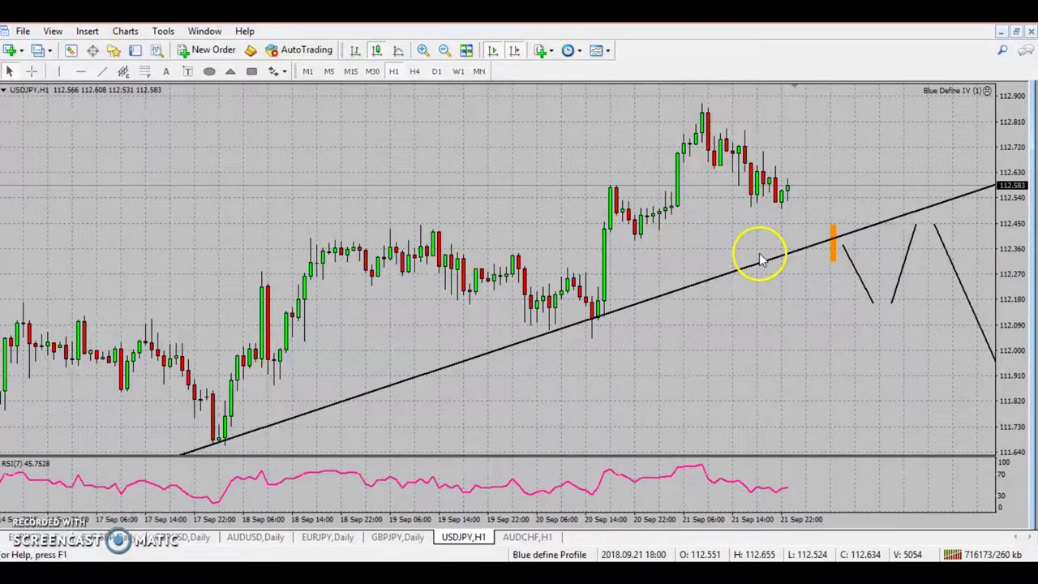
pyautogui.click(448, 50)
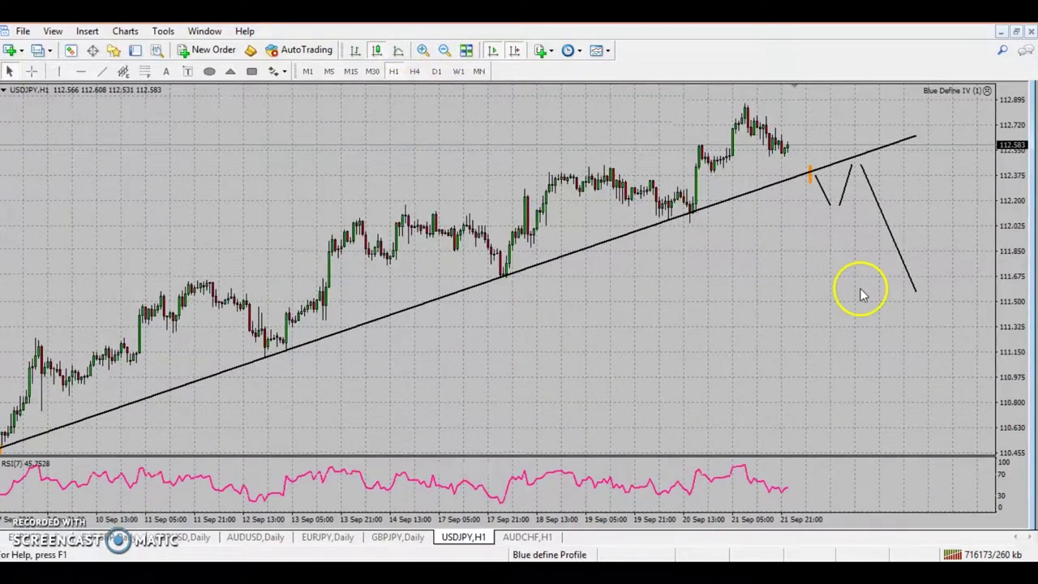
# - Draw a thin horizontal rectangle at about 111.75 from before the 29 August high to beyond the sketched downward path
pyautogui.click(445, 50)
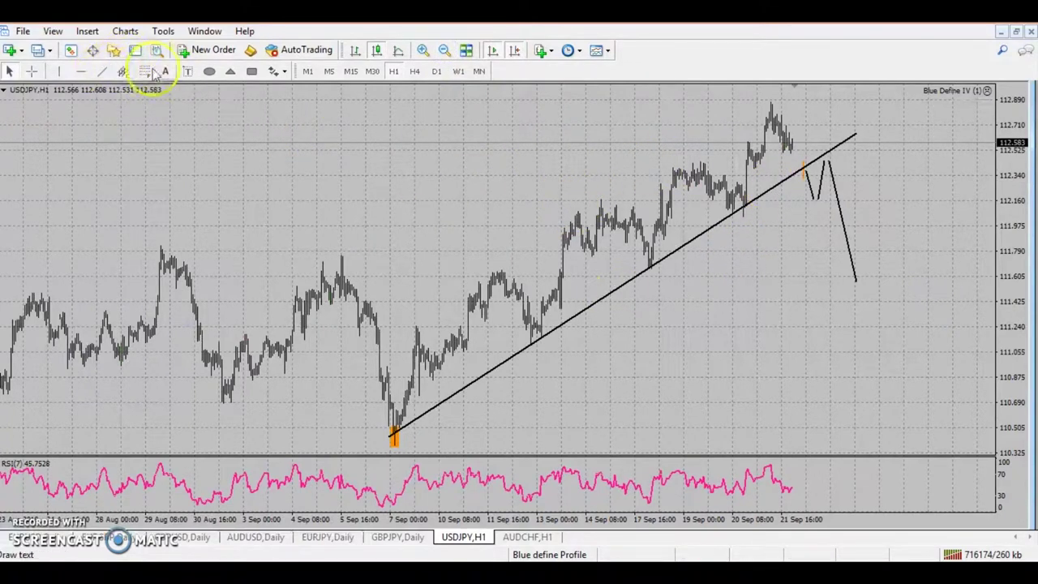
pyautogui.click(251, 71)
pyautogui.moveTo(279, 361); pyautogui.dragTo(182, 280)
pyautogui.press('Escape')
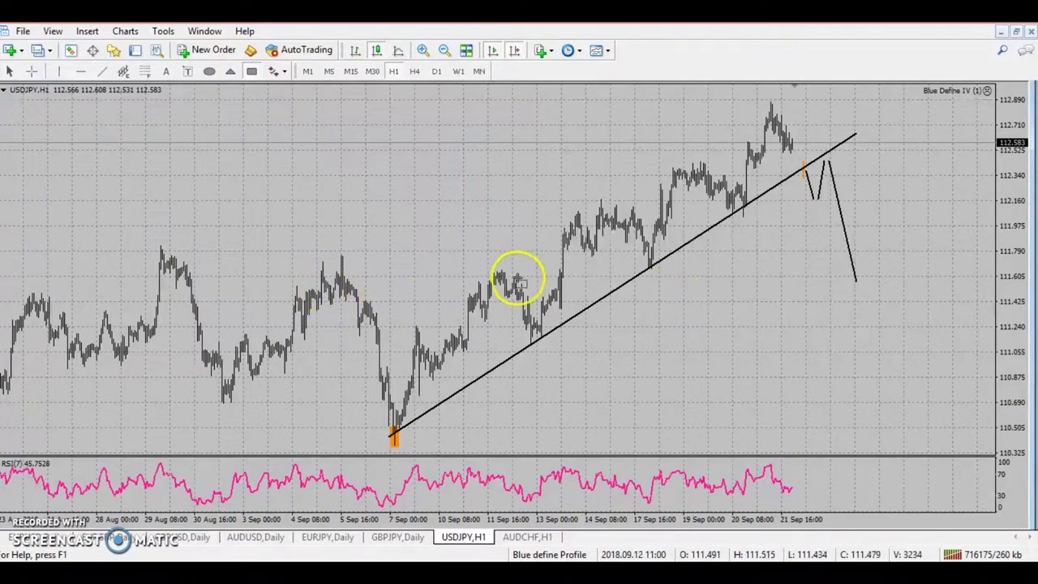
pyautogui.moveTo(129, 253); pyautogui.dragTo(947, 261)
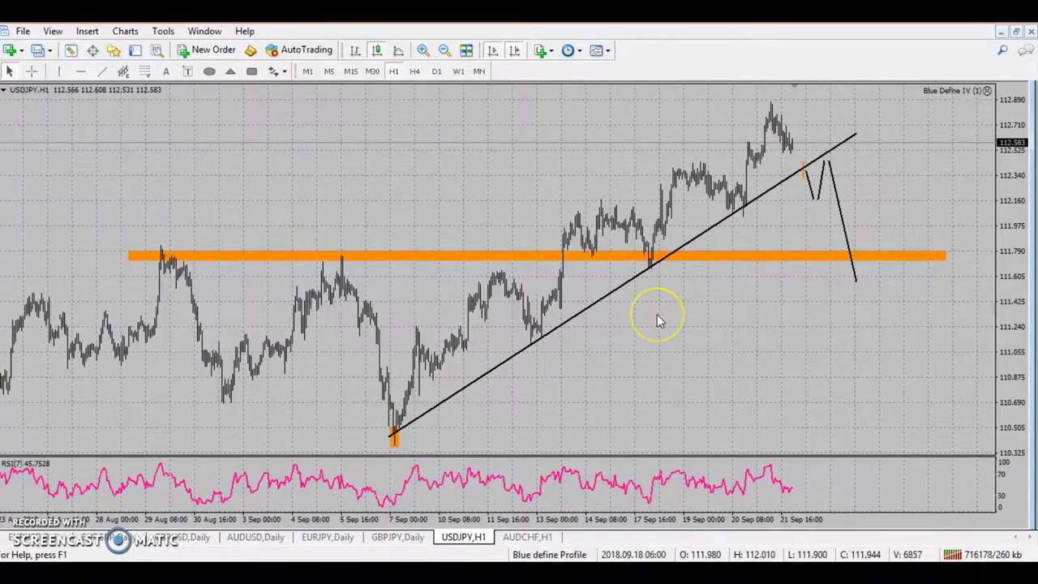
pyautogui.click(421, 51)
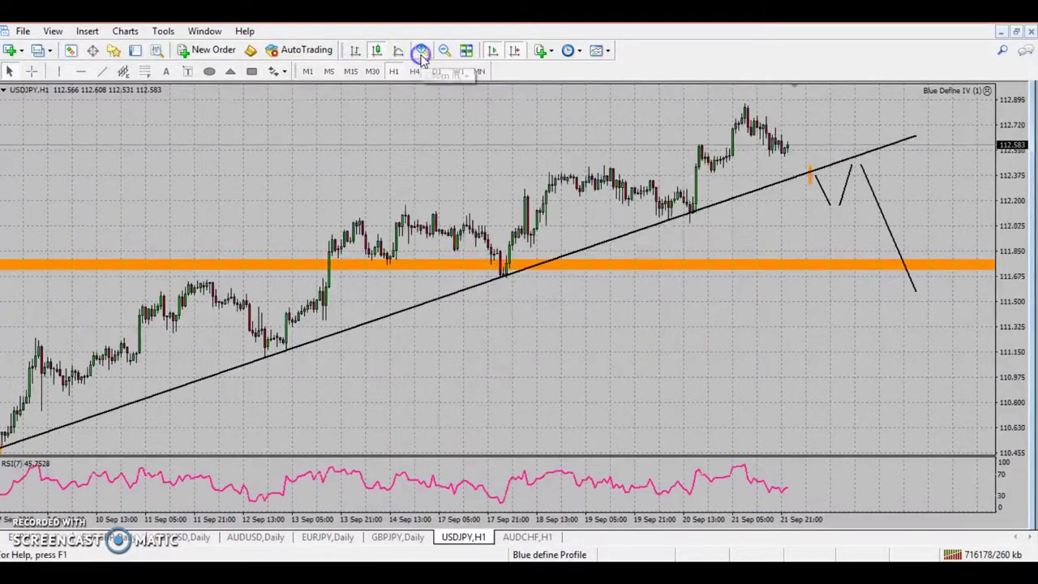
pyautogui.click(443, 51)
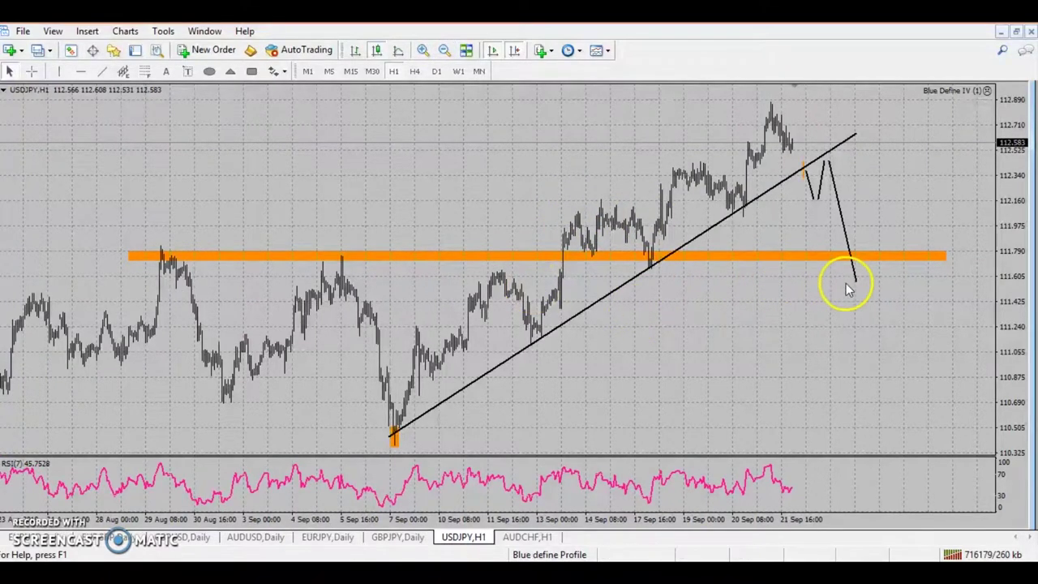
# - End the final downward leg of the sketched path on the 111.75 zone and measure the drop from the retest high to that zone
pyautogui.moveTo(860, 270); pyautogui.dragTo(870, 253)
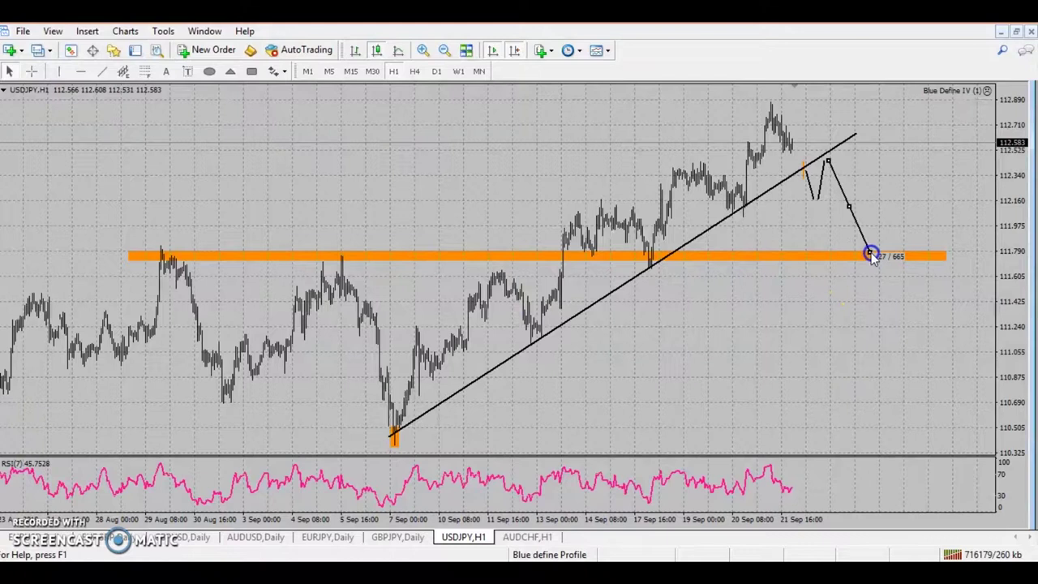
pyautogui.click(39, 73)
pyautogui.moveTo(843, 160); pyautogui.dragTo(881, 256)
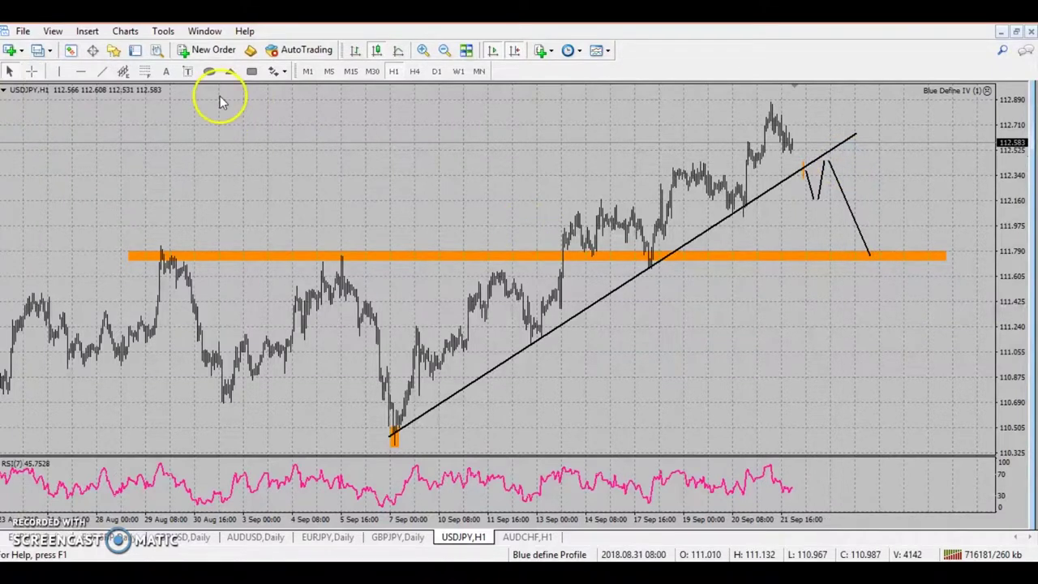
# - Add the text label "TP 1" just beyond the end of the horizontal zone at about 111.75
pyautogui.click(188, 72)
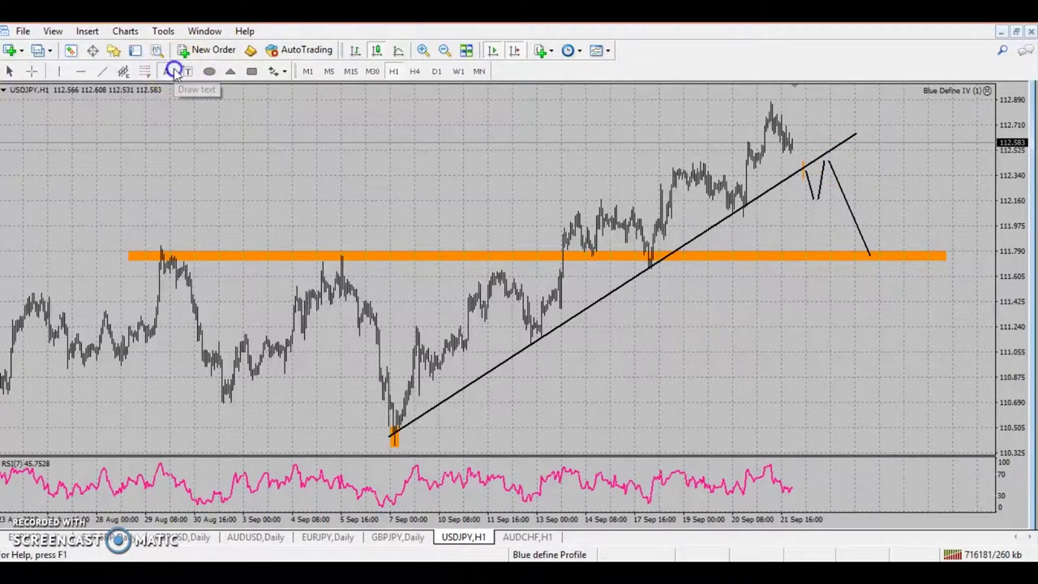
pyautogui.click(967, 254)
pyautogui.press('Tab')
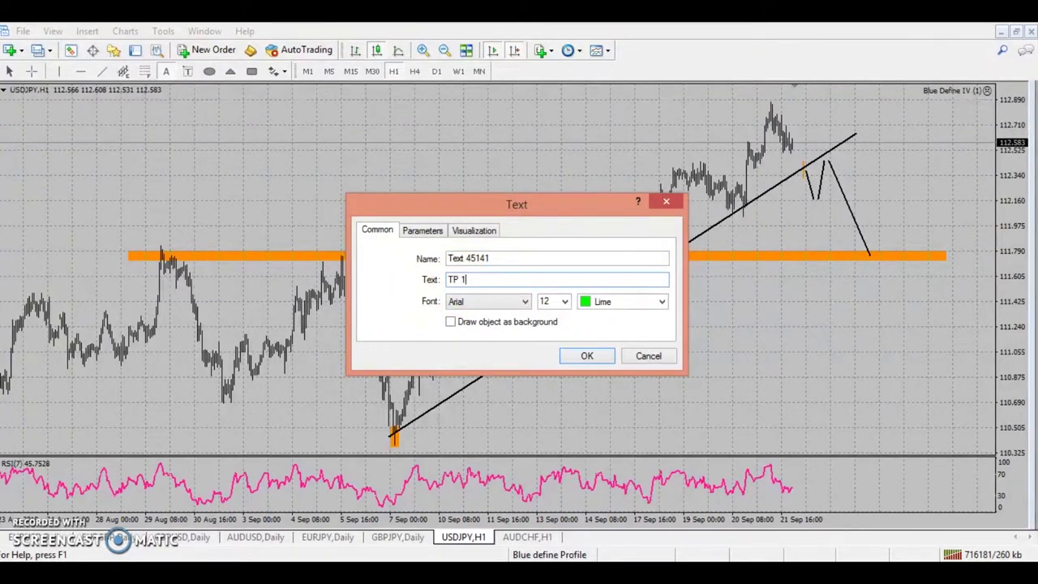
pyautogui.press('Return')
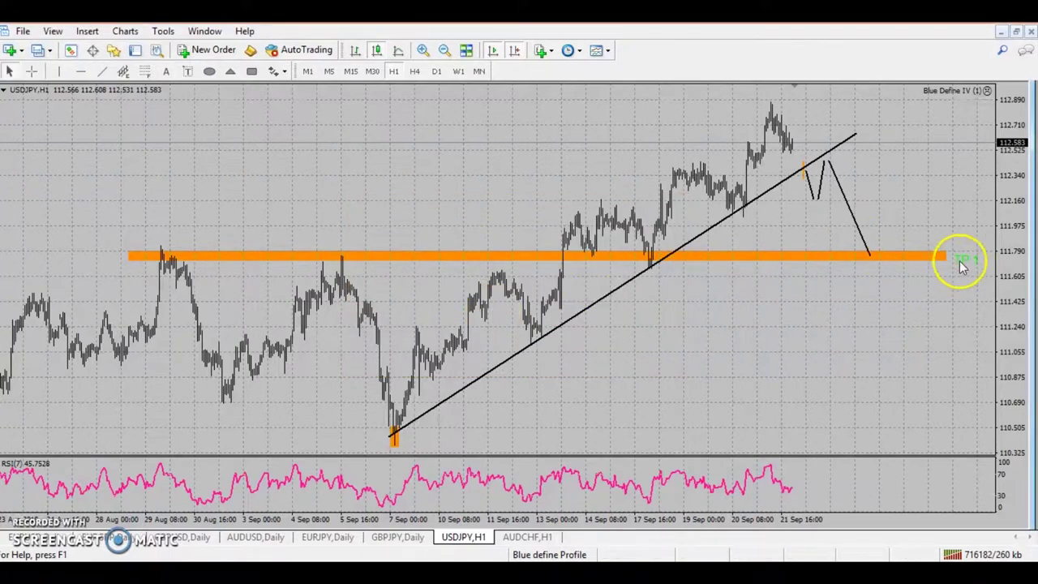
# - Change the TP 1 label's colour to black and nudge it into line with its orange zone
pyautogui.rightClick(961, 261)
pyautogui.click(956, 269)
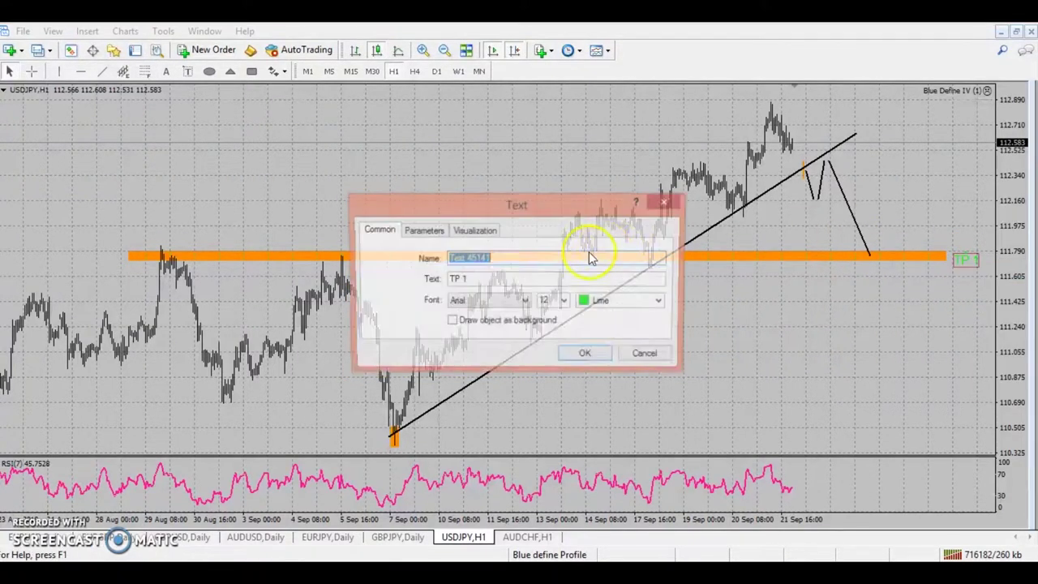
pyautogui.click(661, 301)
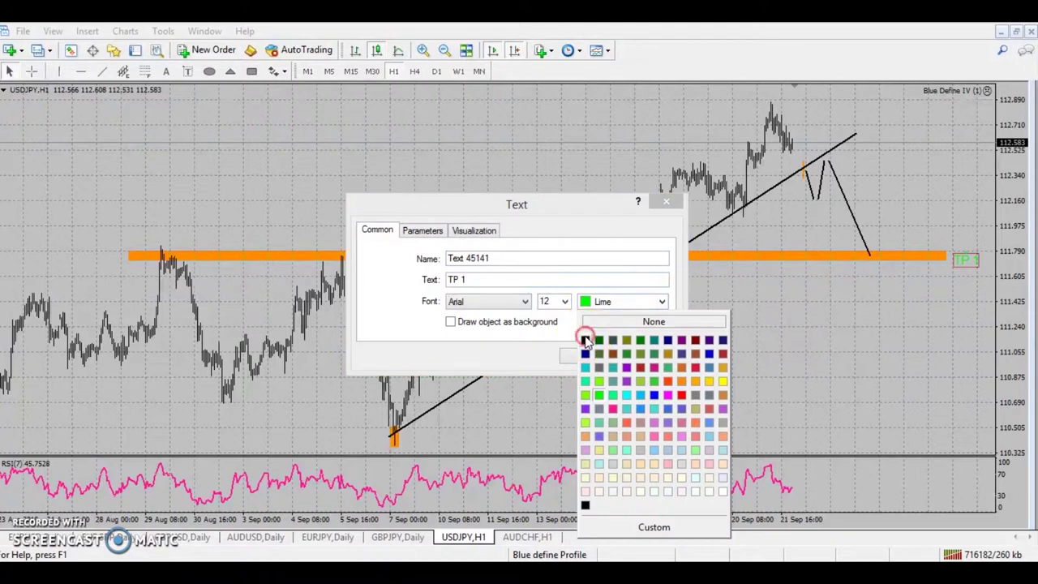
pyautogui.click(585, 340)
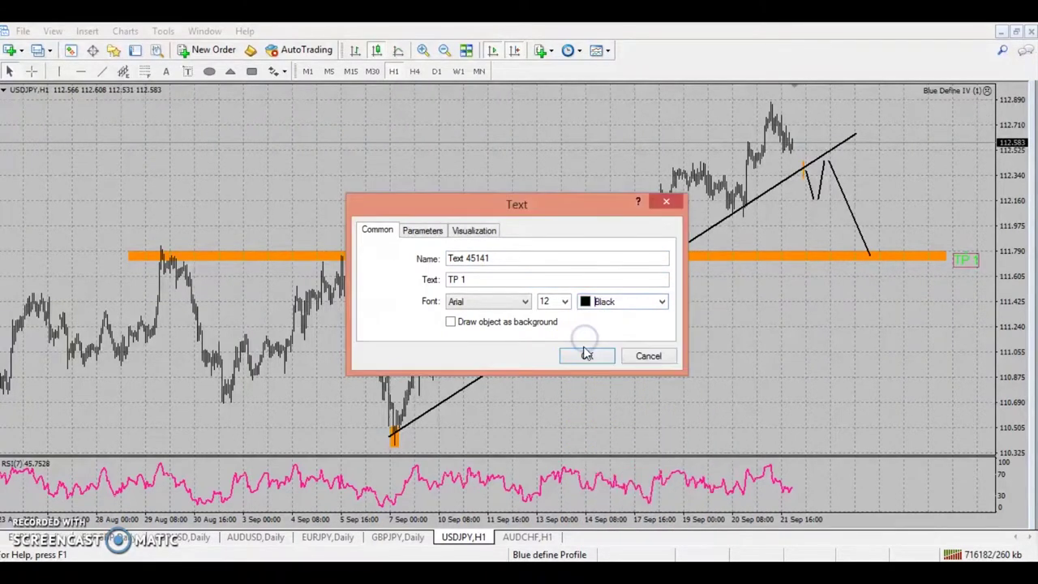
pyautogui.click(587, 355)
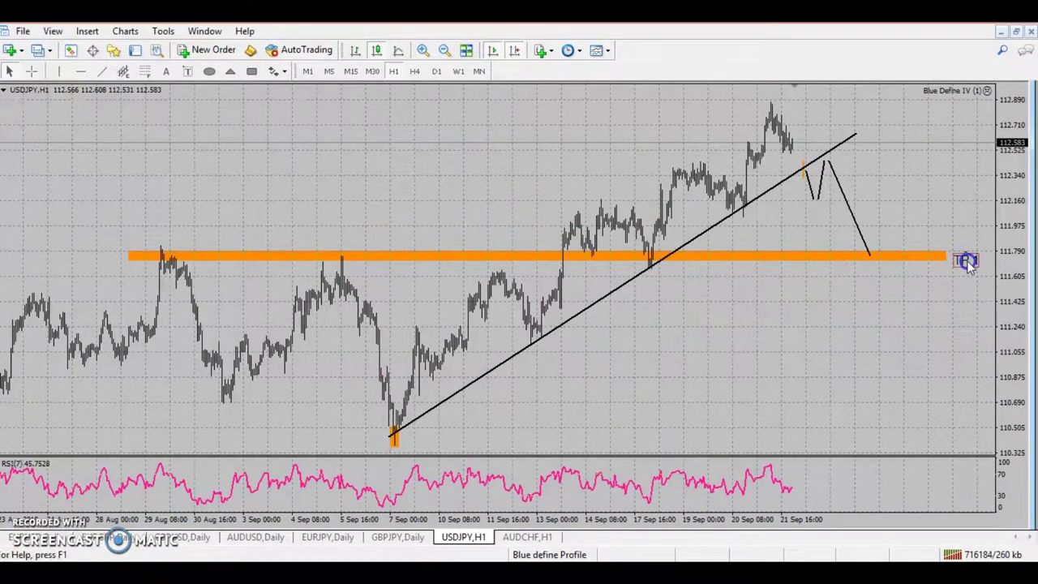
pyautogui.moveTo(966, 260); pyautogui.dragTo(966, 256)
# - Draw a thin horizontal rectangle at about 110.70 from the late-July low to well beyond the latest candles
pyautogui.click(445, 50)
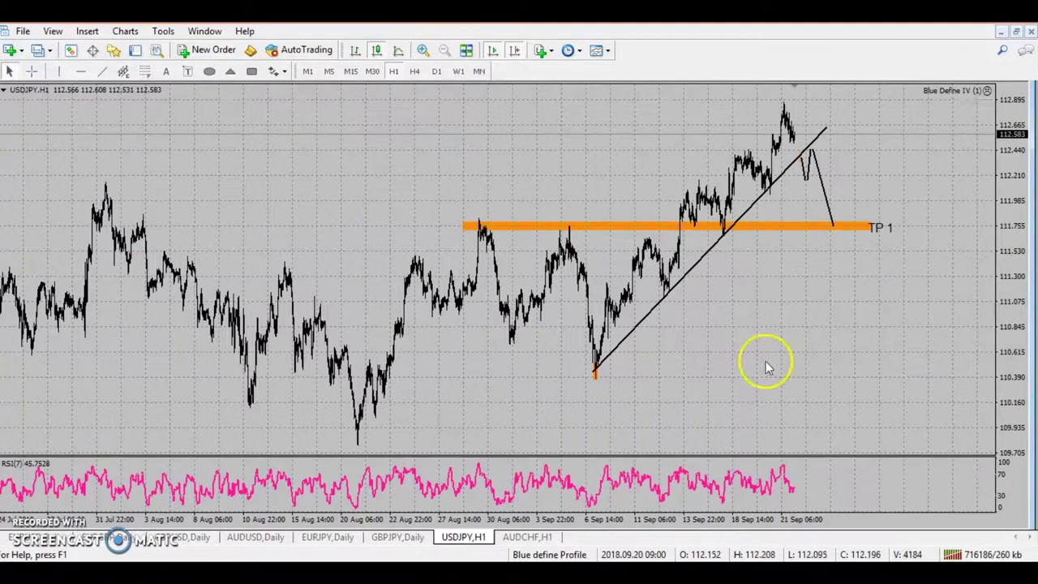
pyautogui.click(251, 71)
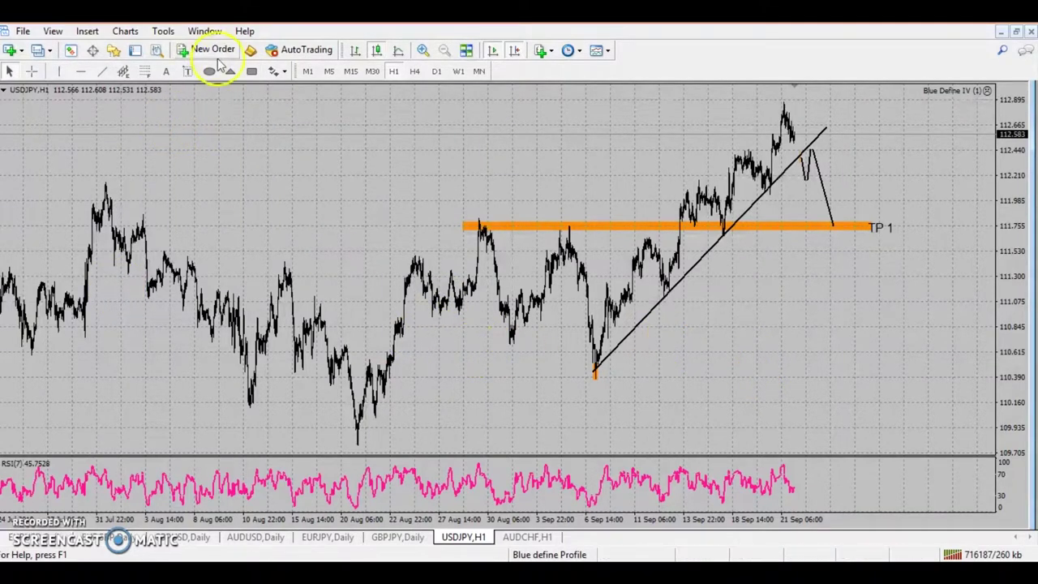
pyautogui.moveTo(24, 350); pyautogui.dragTo(985, 338)
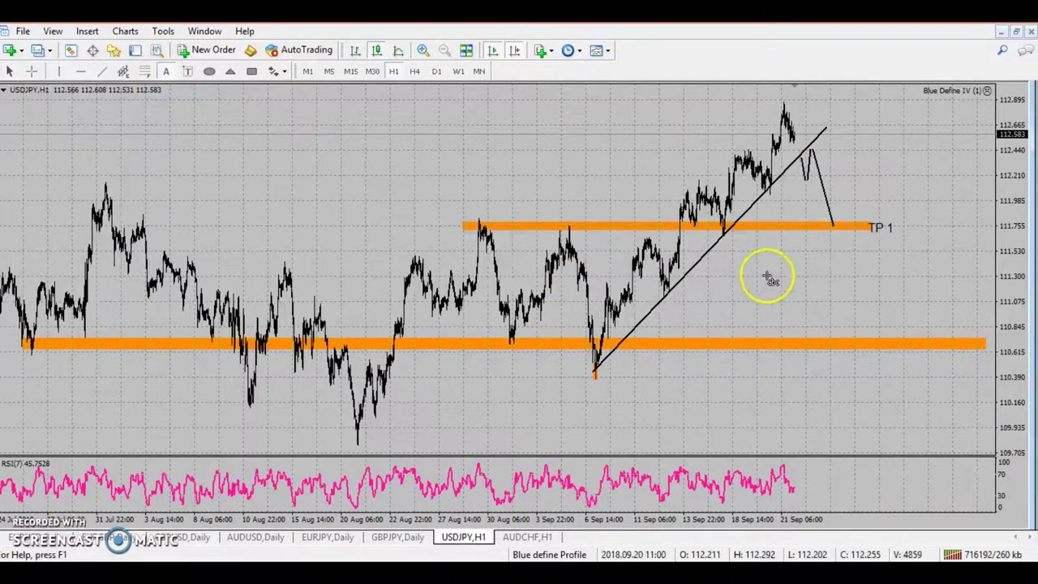
# - Label the lower zone "TP2" near its far end and measure the distance from the retest high down to it
pyautogui.click(937, 332)
pyautogui.click(468, 278)
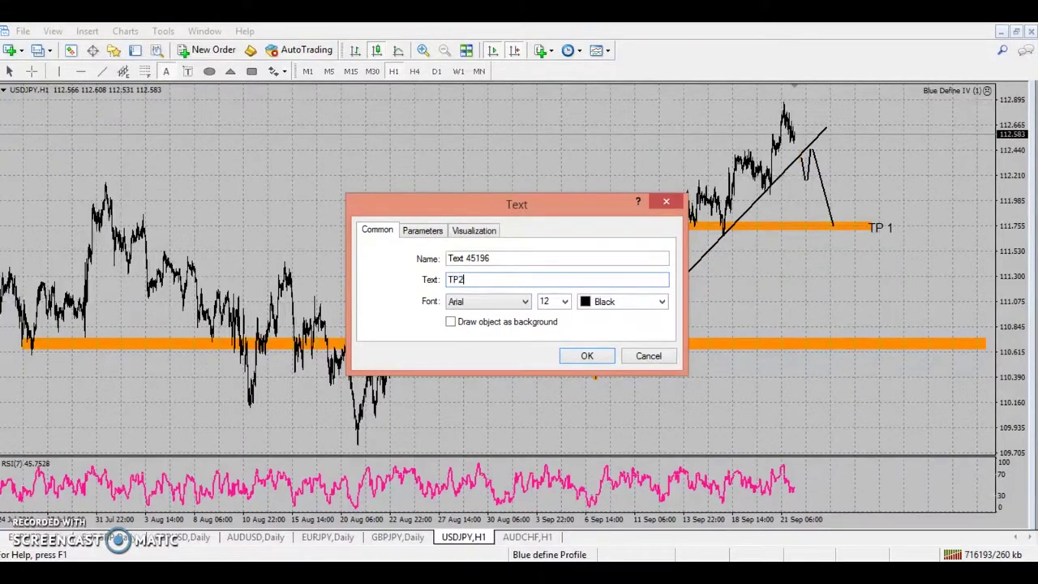
pyautogui.press('Return')
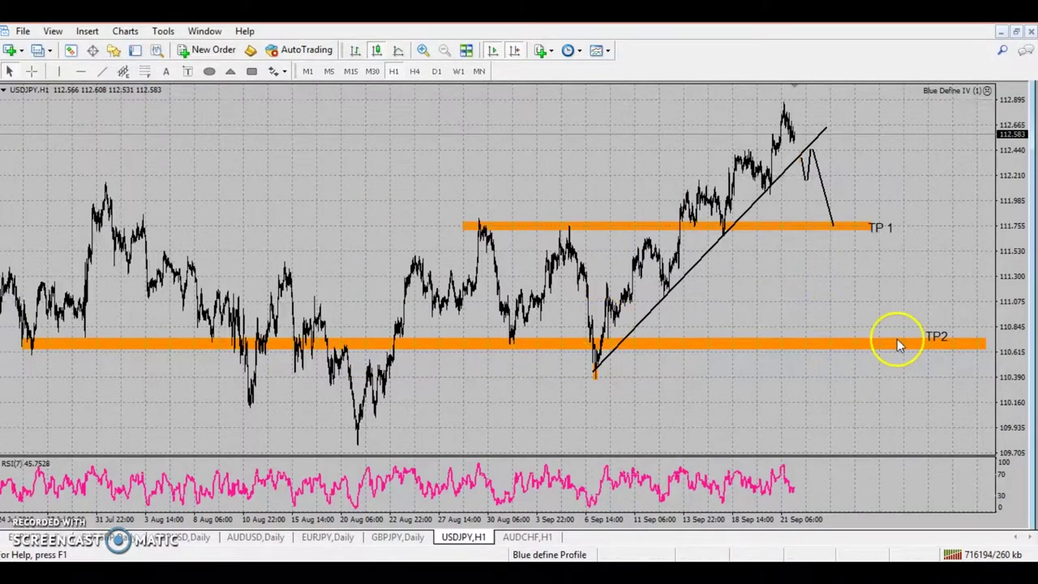
pyautogui.click(32, 71)
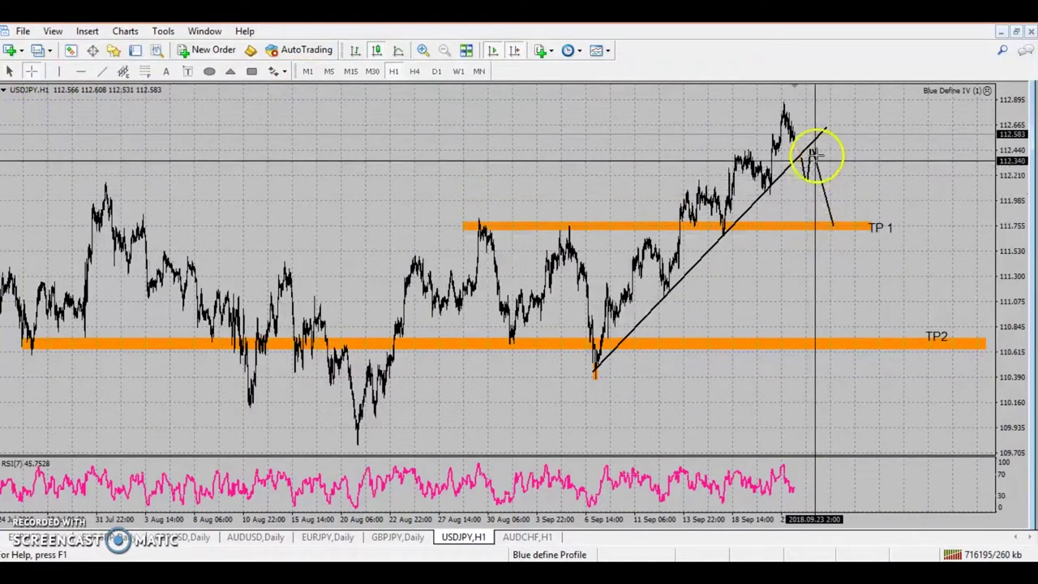
pyautogui.moveTo(817, 150); pyautogui.dragTo(881, 343)
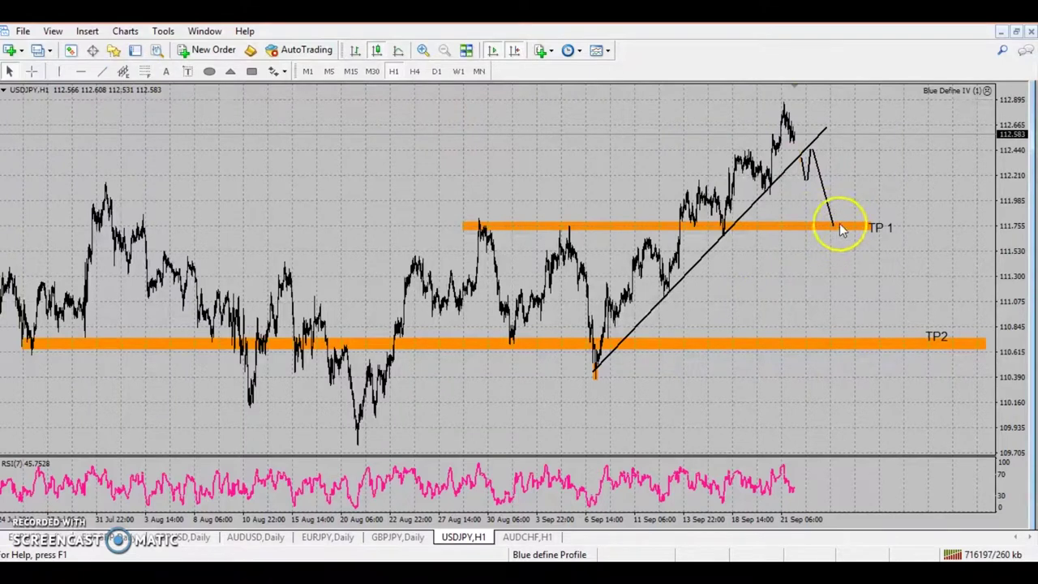
# - Extend the projected path from TP 1 with three trendlines: up to about 111.98, down to about 111.35, and up to about 111.56
pyautogui.click(103, 73)
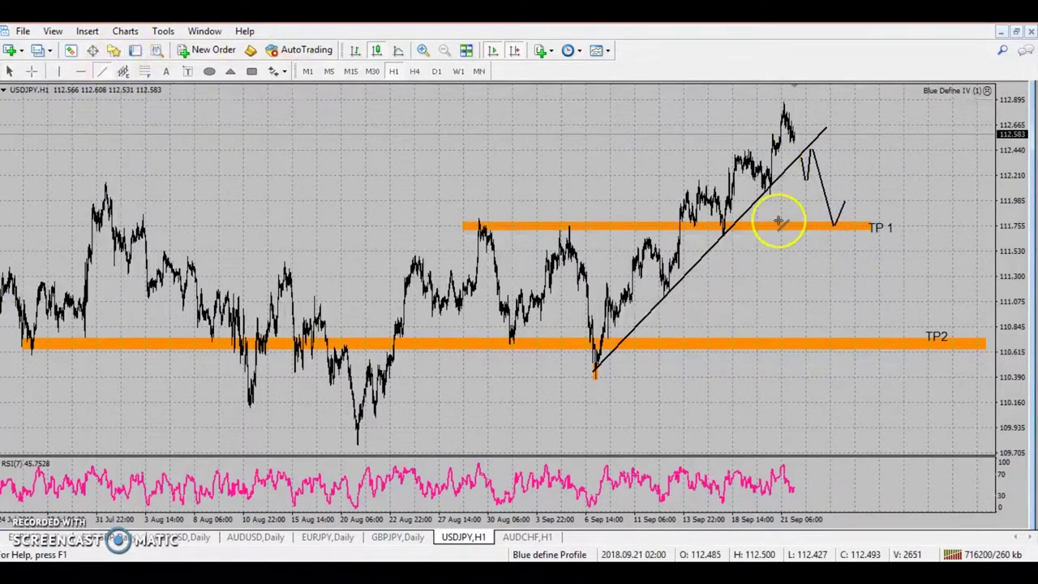
pyautogui.moveTo(855, 208); pyautogui.dragTo(844, 201)
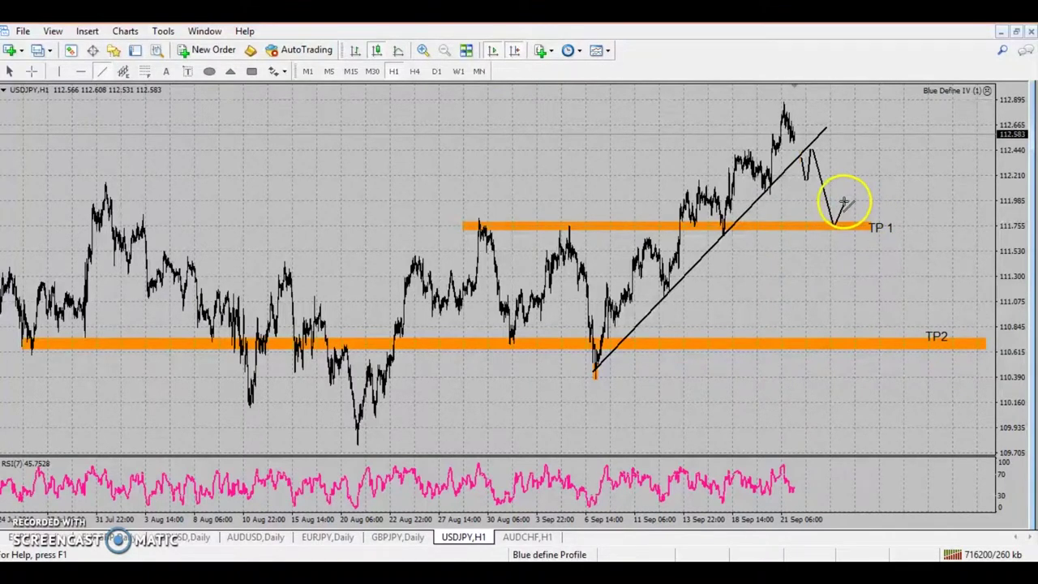
pyautogui.moveTo(869, 273); pyautogui.dragTo(869, 273)
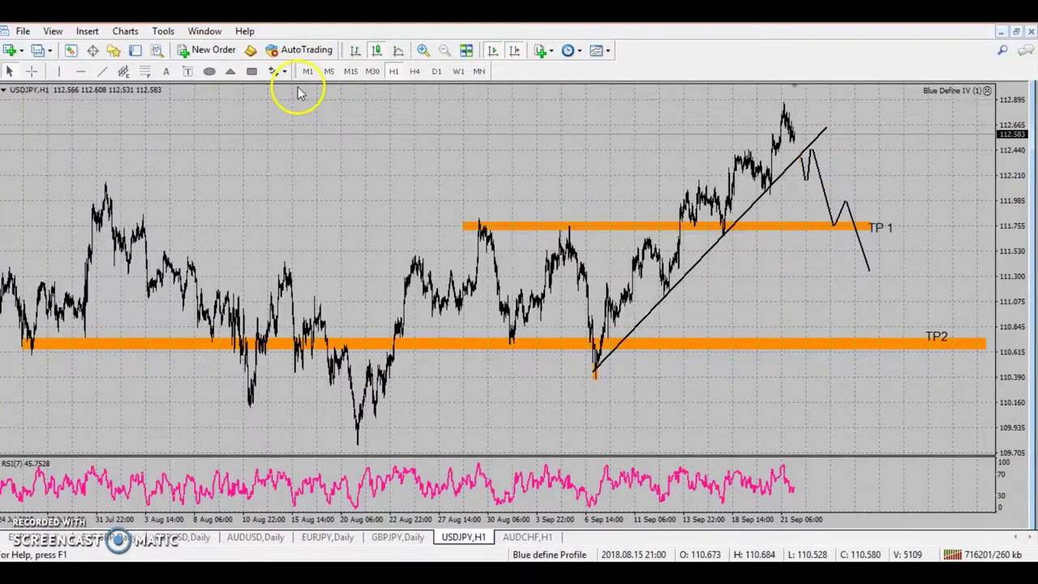
pyautogui.click(98, 73)
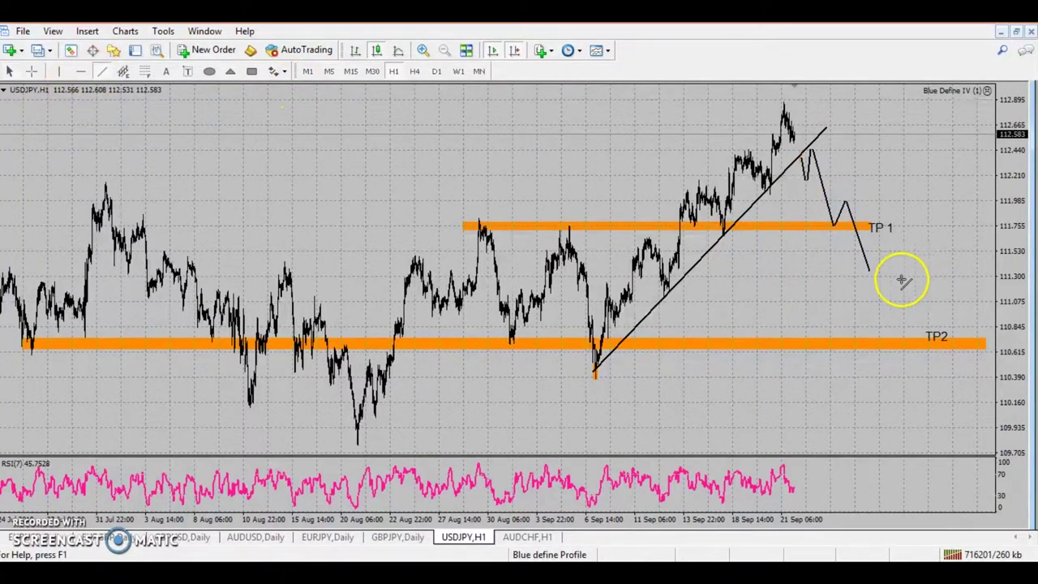
pyautogui.moveTo(882, 250); pyautogui.dragTo(882, 248)
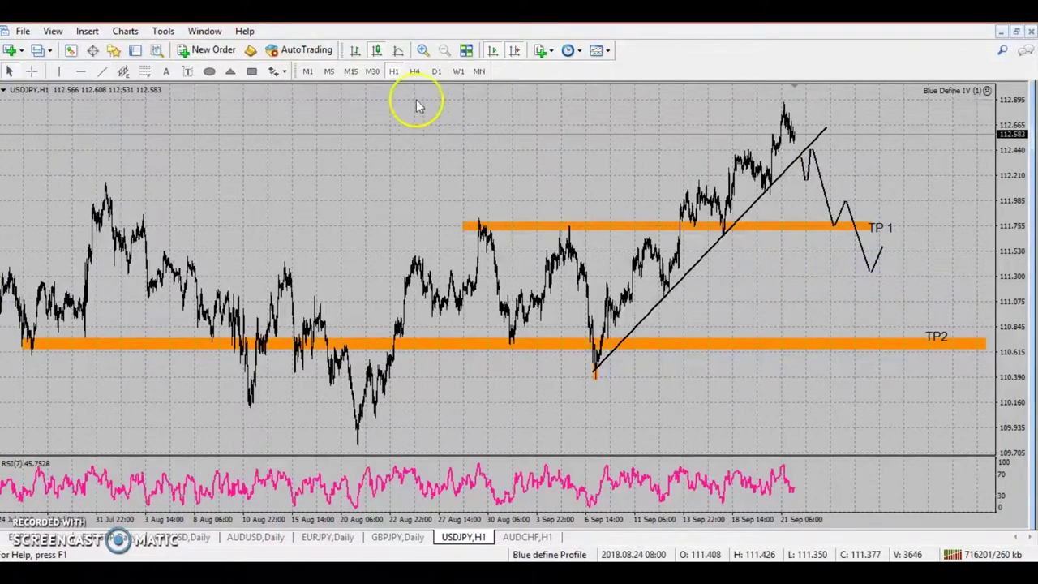
# - Continue the projected path with three trendlines: down to about 111.00, up to about 111.24, and down to the TP2 zone
pyautogui.click(104, 73)
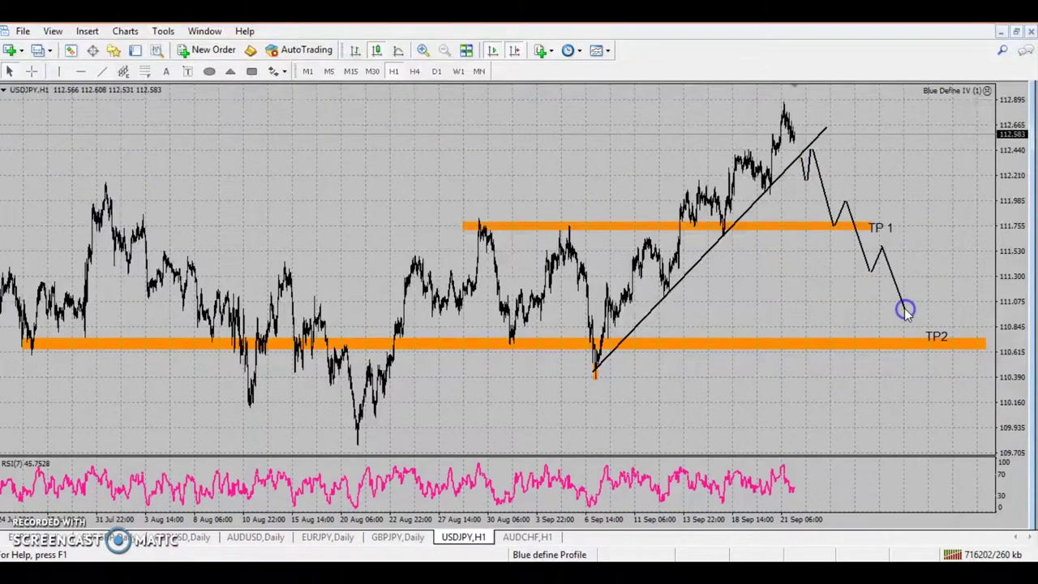
pyautogui.click(101, 72)
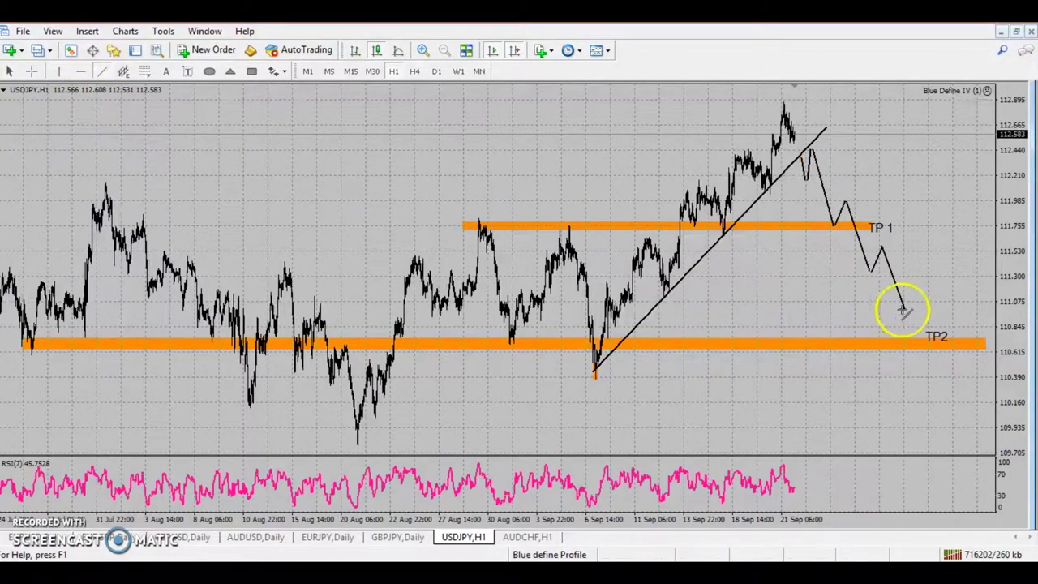
pyautogui.moveTo(912, 283); pyautogui.dragTo(913, 284)
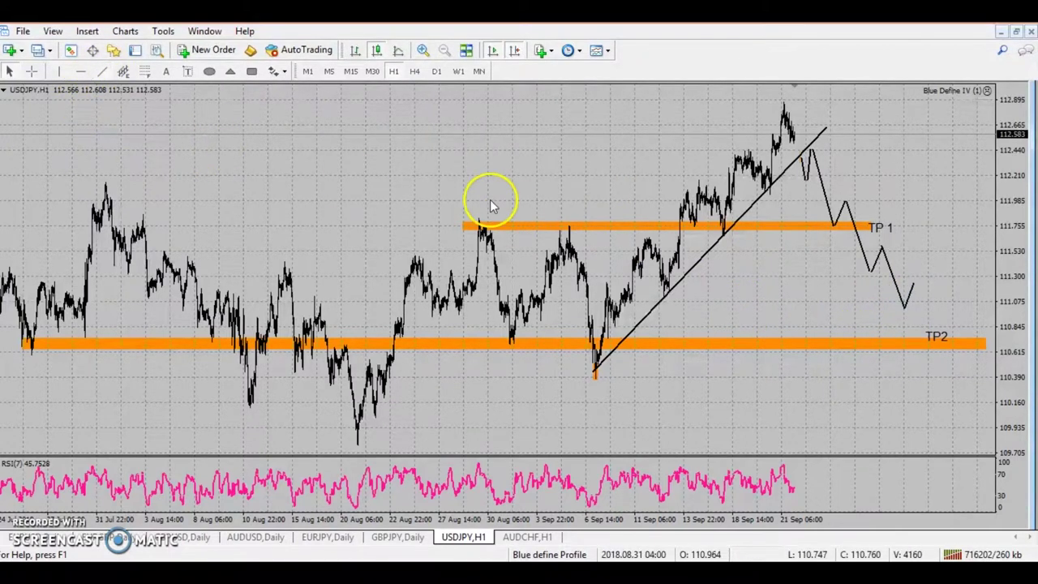
pyautogui.click(100, 72)
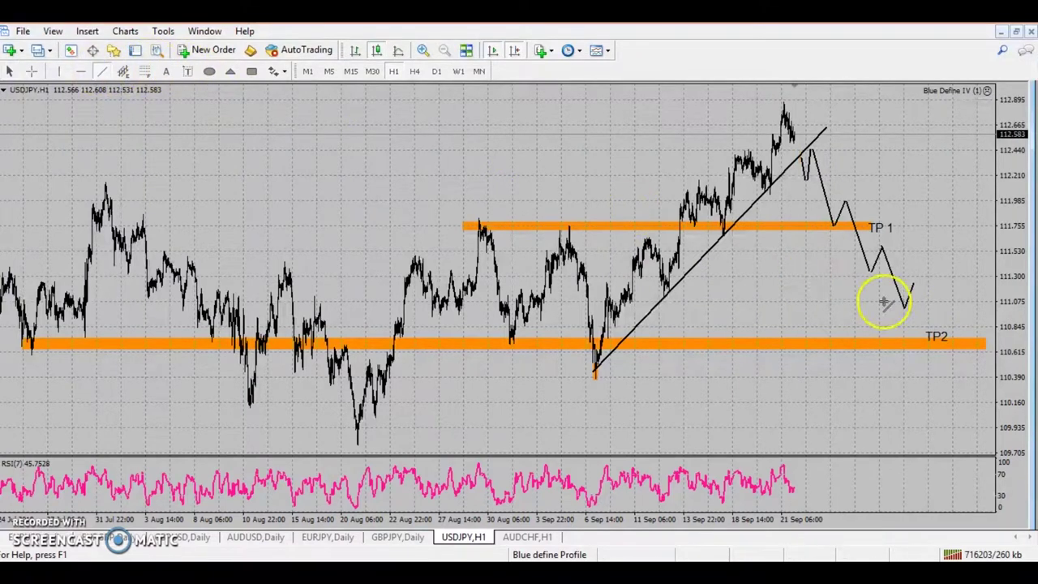
pyautogui.moveTo(913, 283); pyautogui.dragTo(932, 317)
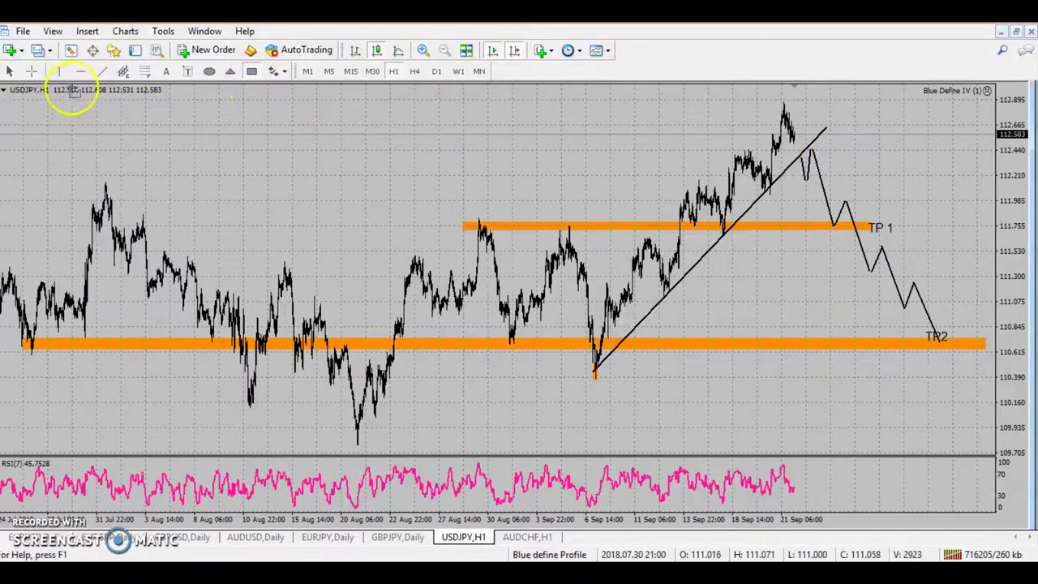
# - Place a horizontal line at the latest high near 112.89 and measure the distance between it and the retest point
pyautogui.click(794, 102)
pyautogui.click(432, 57)
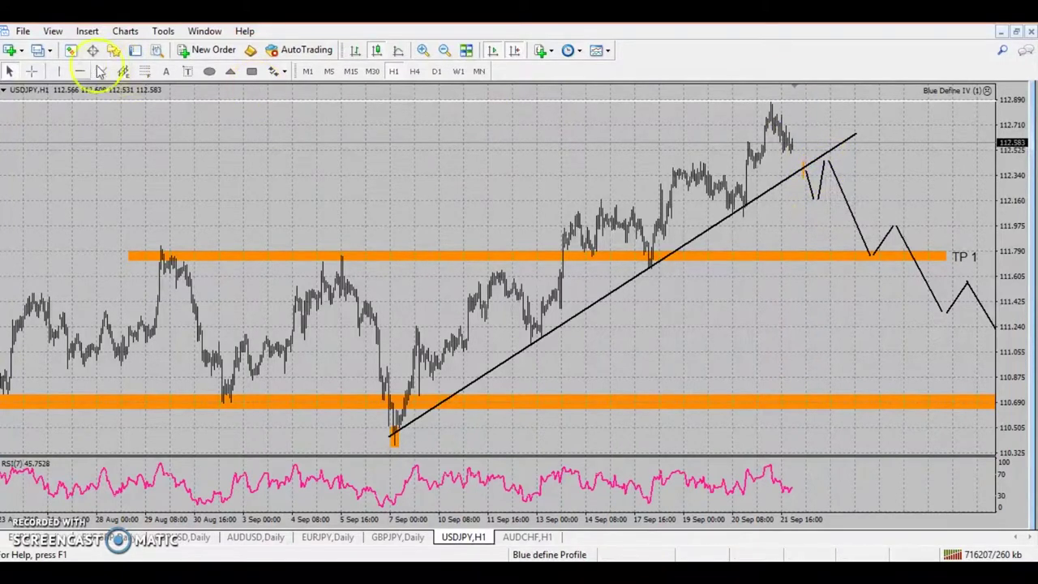
pyautogui.click(28, 72)
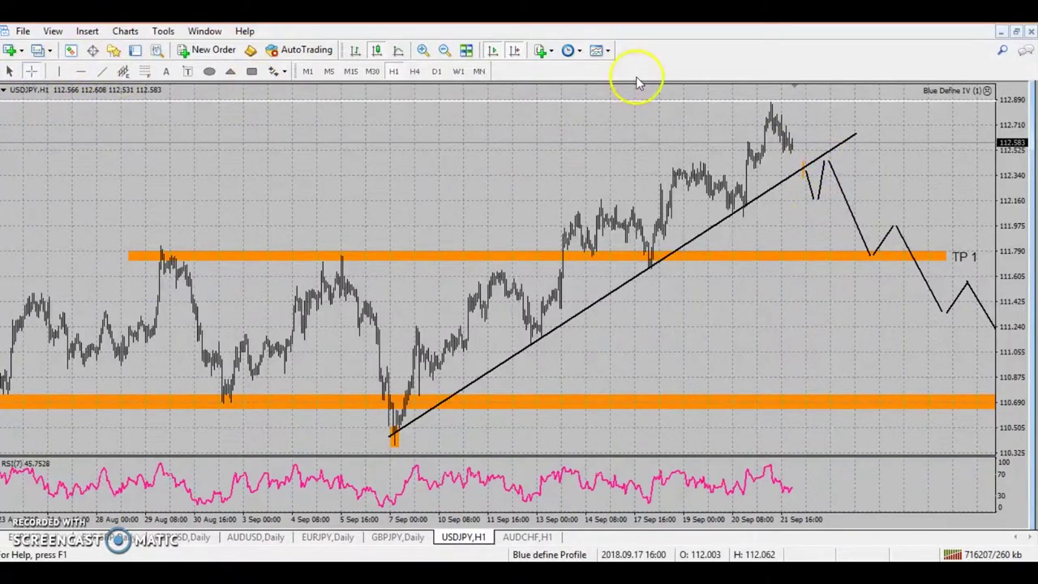
pyautogui.click(820, 99)
pyautogui.moveTo(817, 191); pyautogui.dragTo(828, 167)
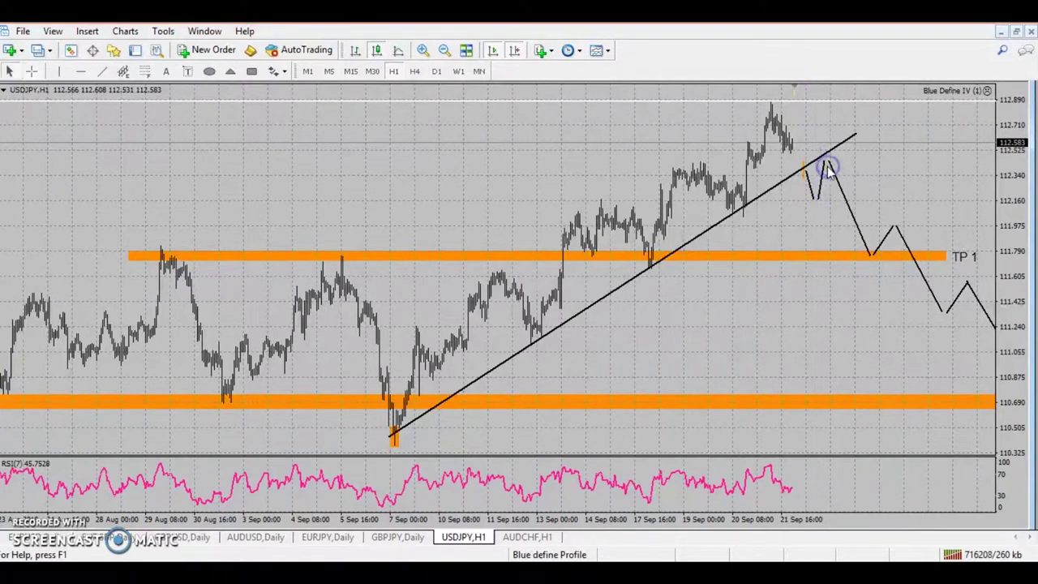
pyautogui.click(444, 51)
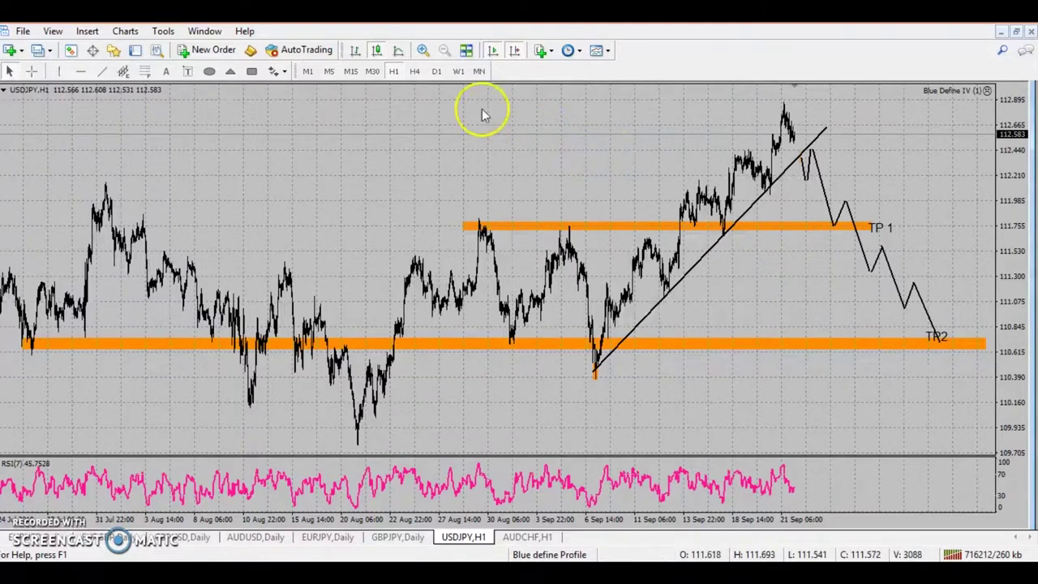
pyautogui.click(421, 51)
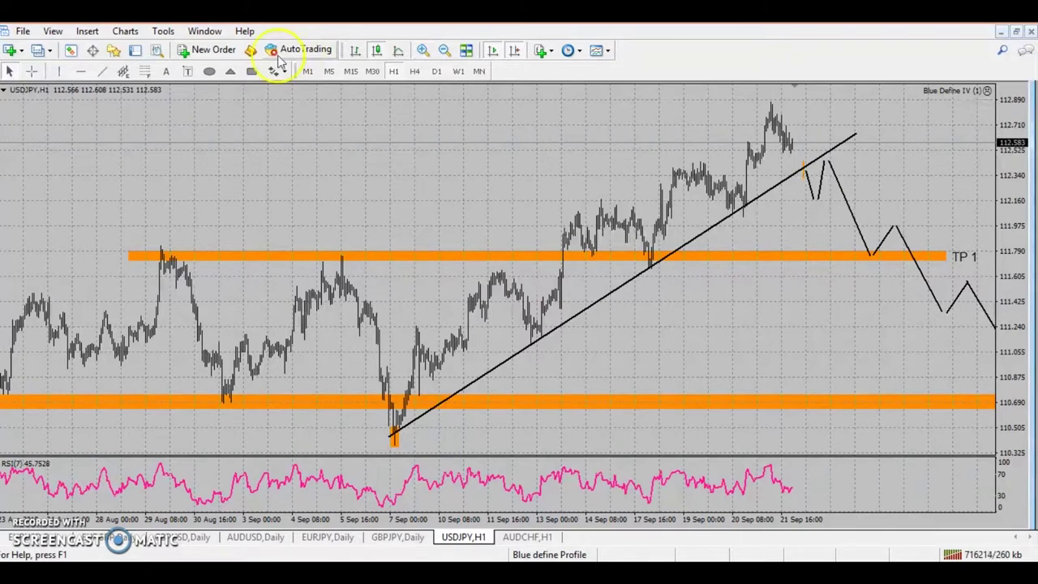
pyautogui.click(102, 71)
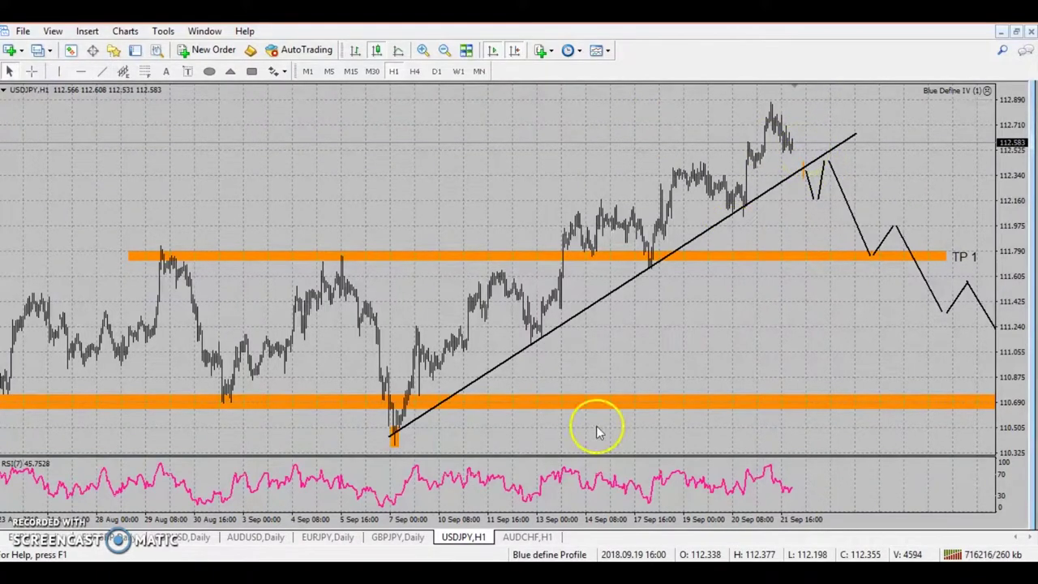
# - Switch to the AUDCHF H1 chart and delete the Fibonacci retracement drawn over the latest upswing
pyautogui.click(519, 538)
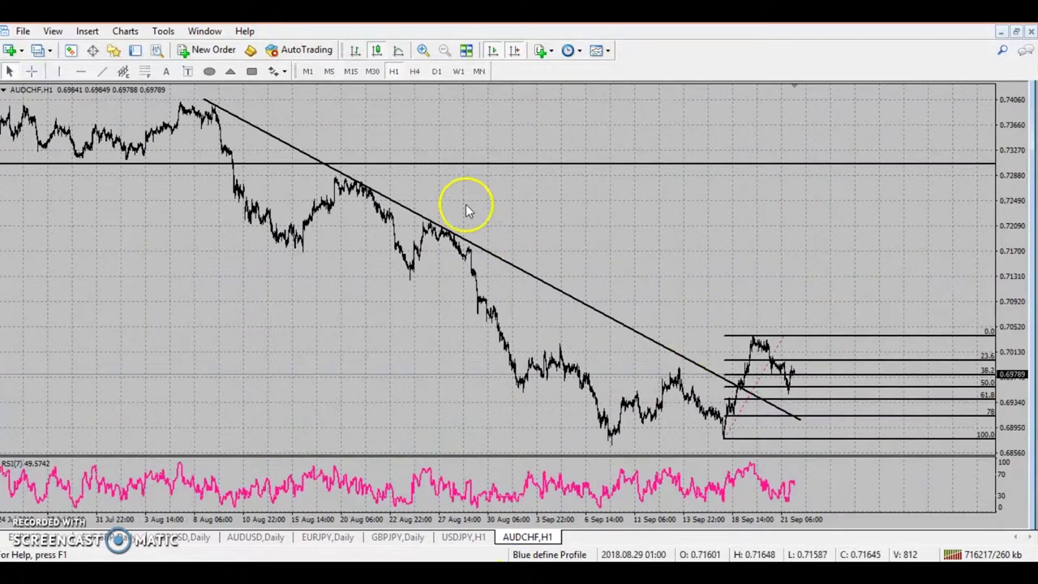
pyautogui.moveTo(394, 162); pyautogui.dragTo(417, 151)
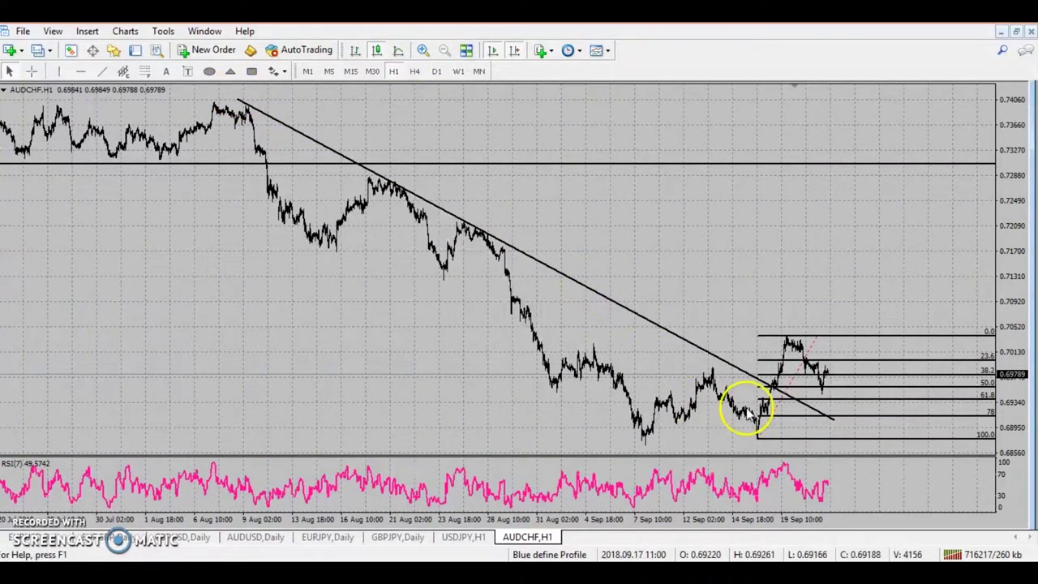
pyautogui.press('Delete')
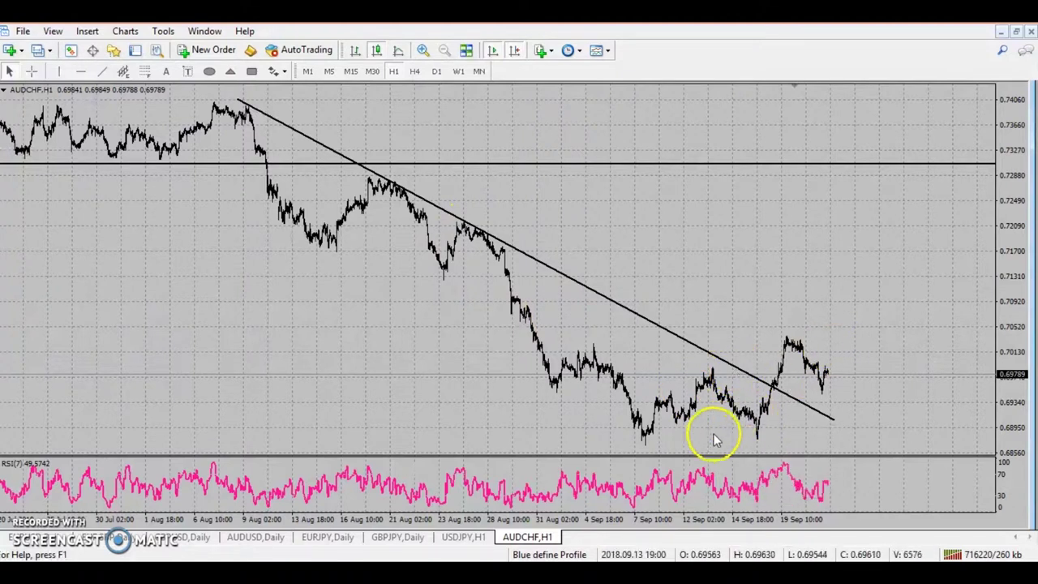
# - Draw a thin rectangle along the double-bottom lows near 0.6883, spanning about 7 to 18 September
pyautogui.click(252, 71)
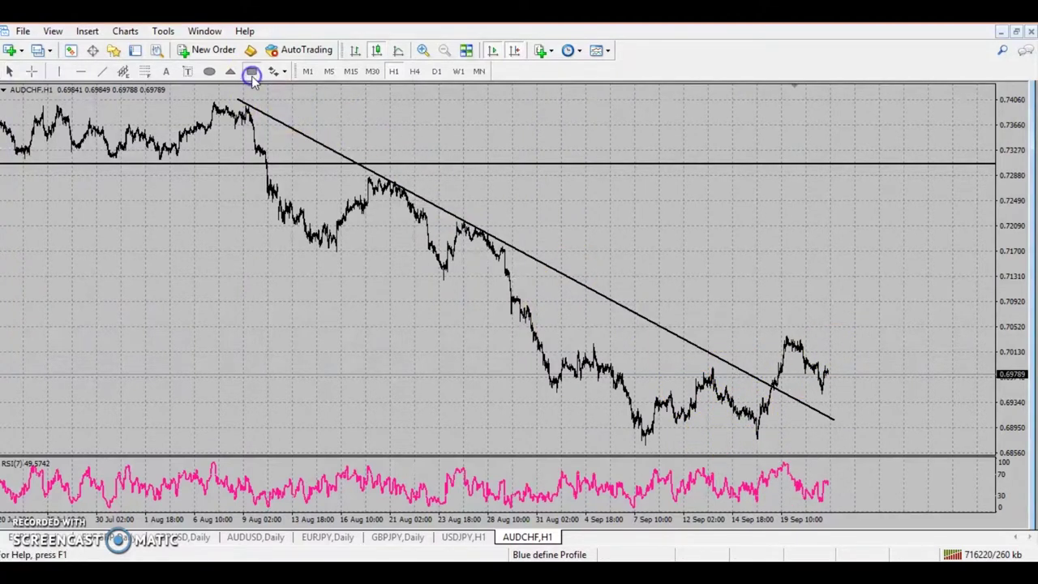
pyautogui.moveTo(634, 439); pyautogui.dragTo(803, 433)
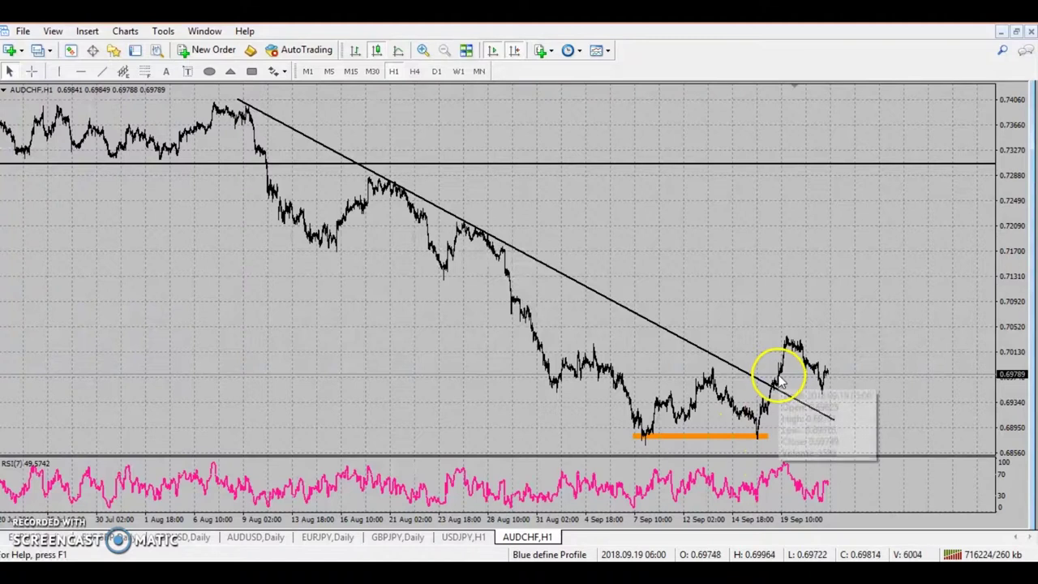
# - Examine the candles at the latest pullback low and measure the price move around the latest candles with the crosshair
pyautogui.click(422, 50)
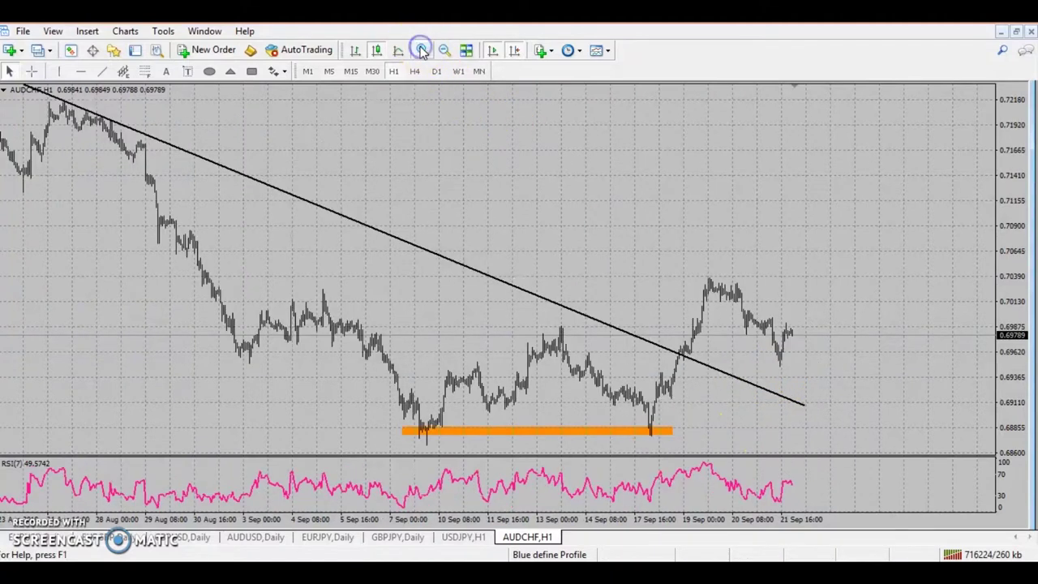
pyautogui.click(422, 51)
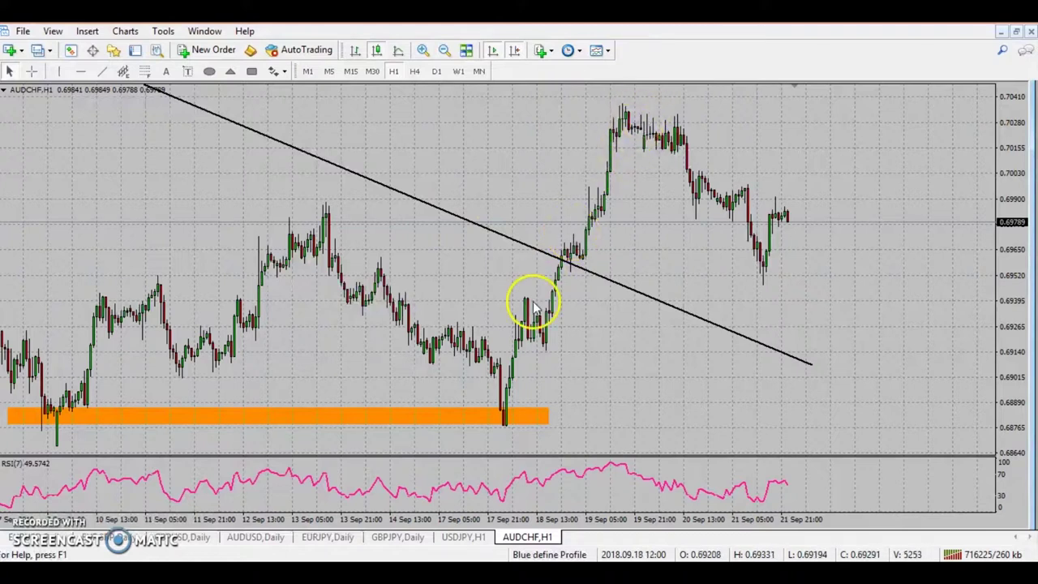
pyautogui.moveTo(762, 267)
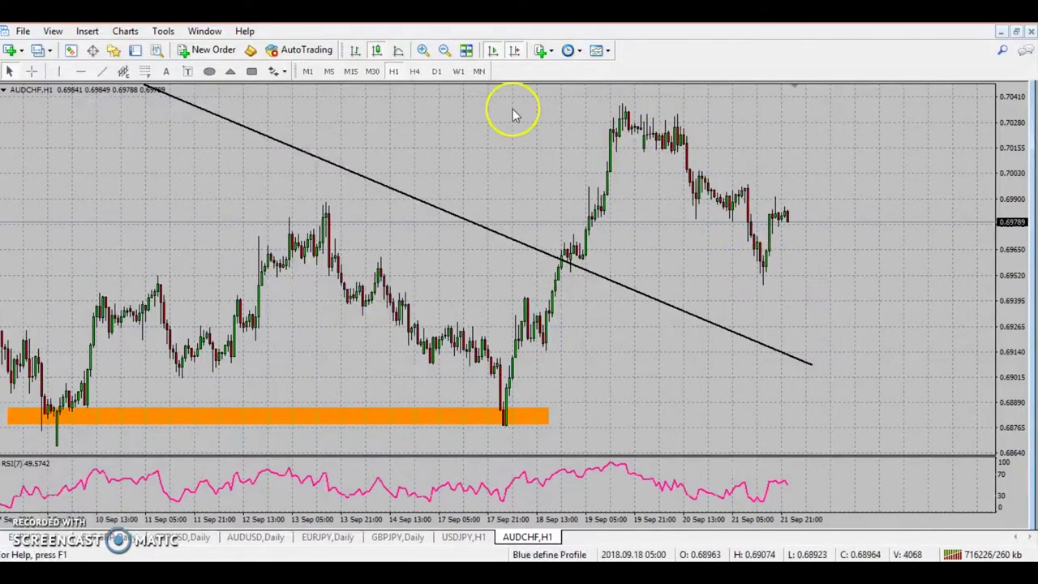
pyautogui.click(423, 51)
pyautogui.click(424, 51)
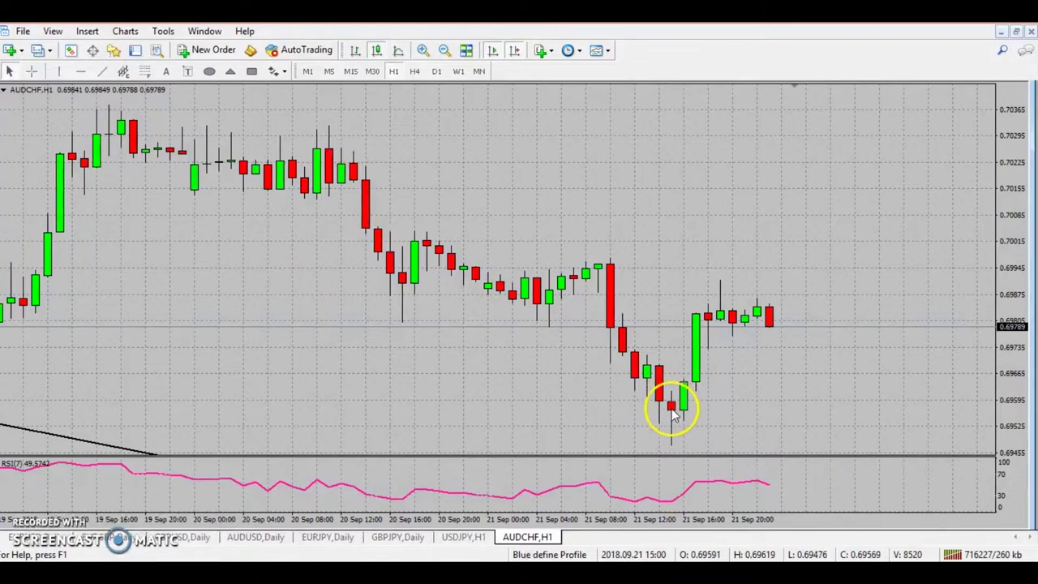
pyautogui.click(43, 71)
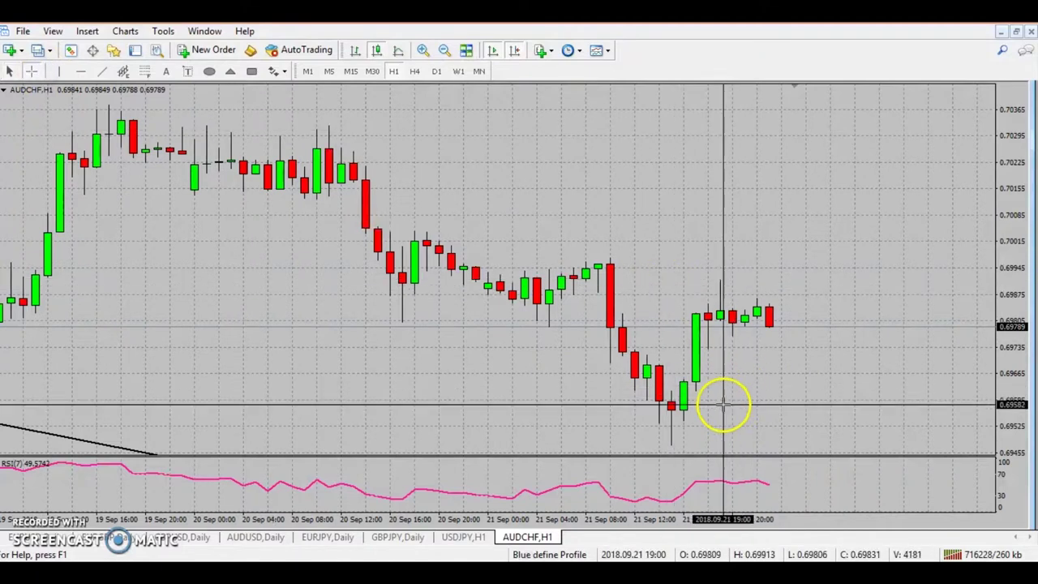
pyautogui.moveTo(777, 352); pyautogui.dragTo(794, 326)
# - Draw a Fibonacci retracement from the second low near 0.6879 to the swing high near 0.7037 and compare the pullback with its levels
pyautogui.click(444, 51)
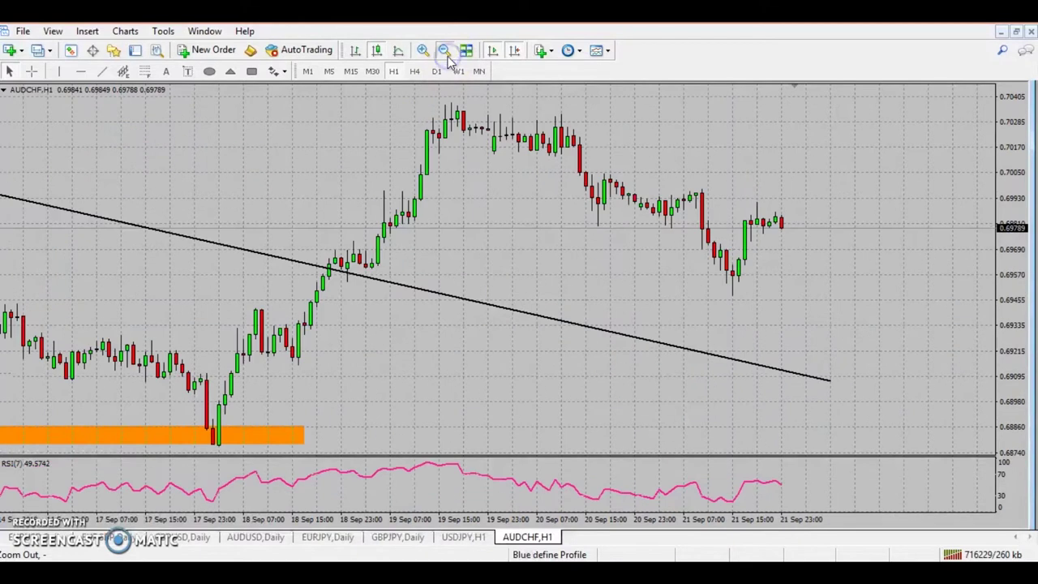
pyautogui.click(445, 52)
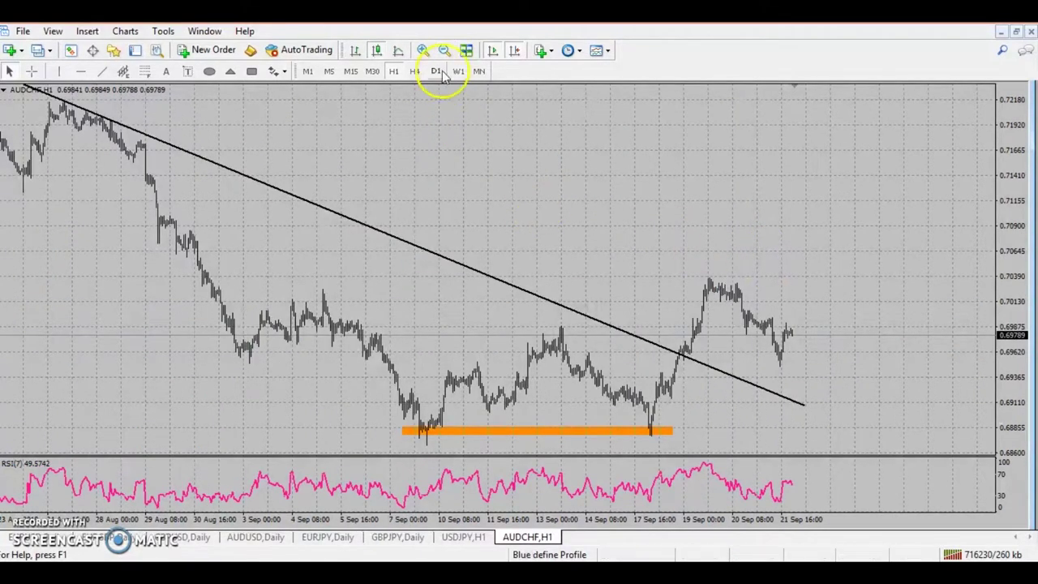
pyautogui.click(443, 51)
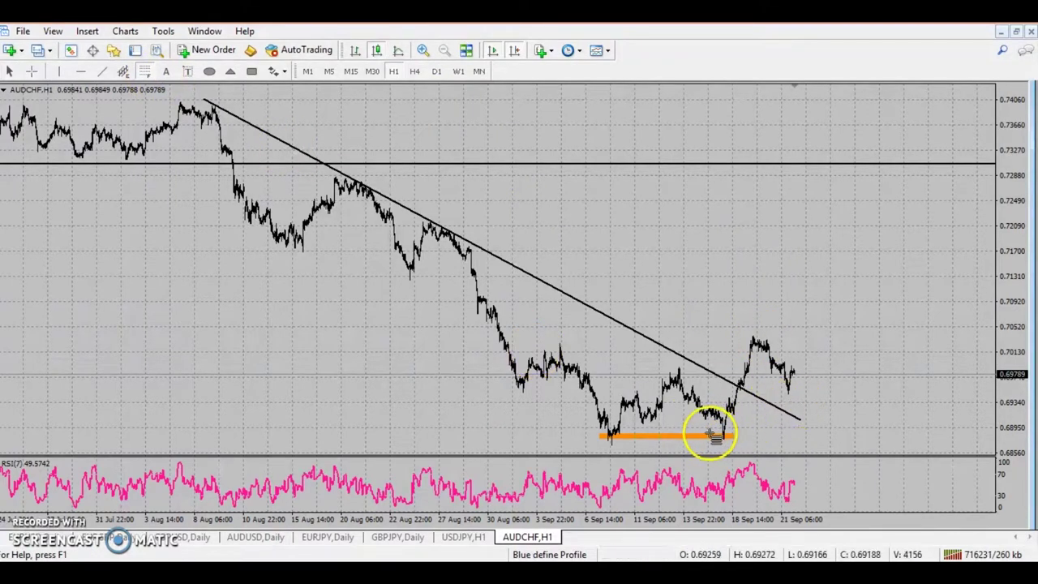
pyautogui.click(144, 72)
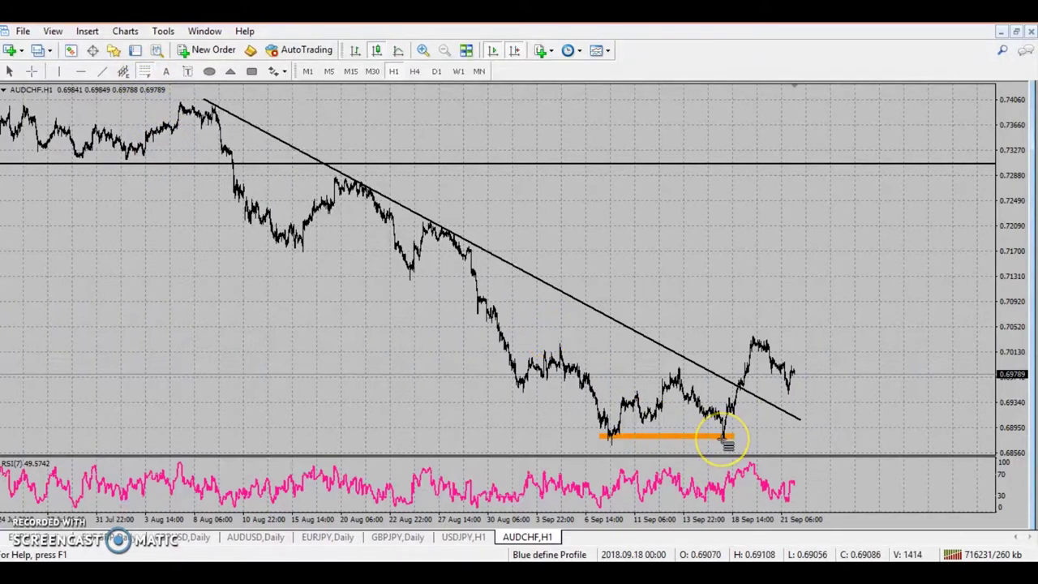
pyautogui.moveTo(722, 438); pyautogui.dragTo(760, 337)
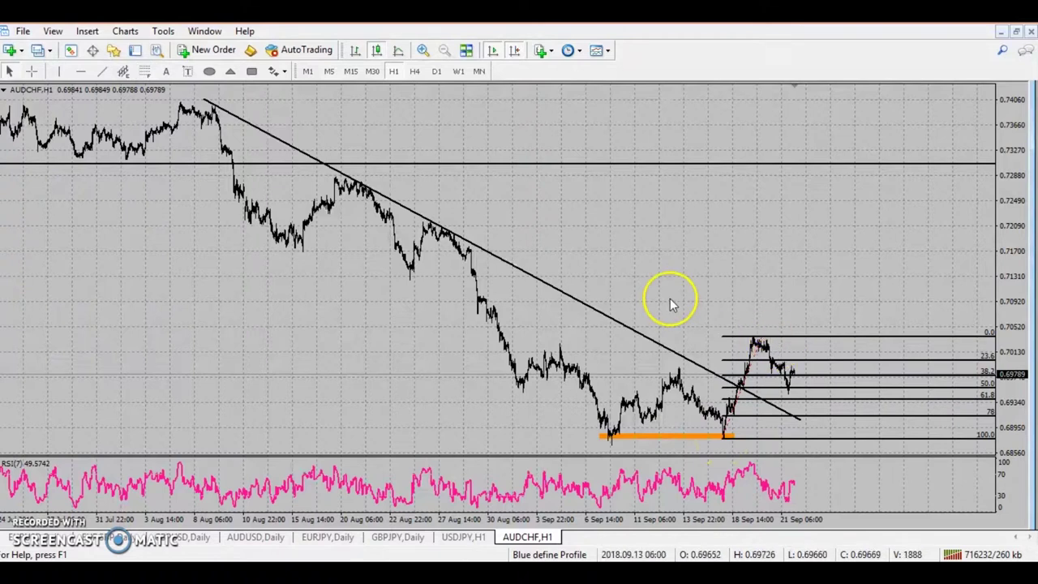
pyautogui.click(422, 51)
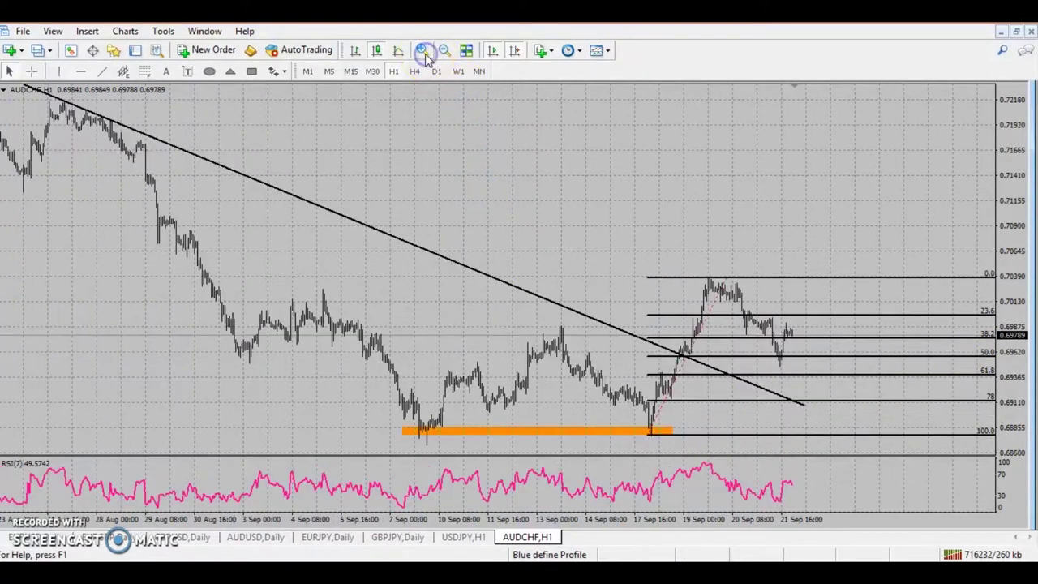
pyautogui.click(422, 51)
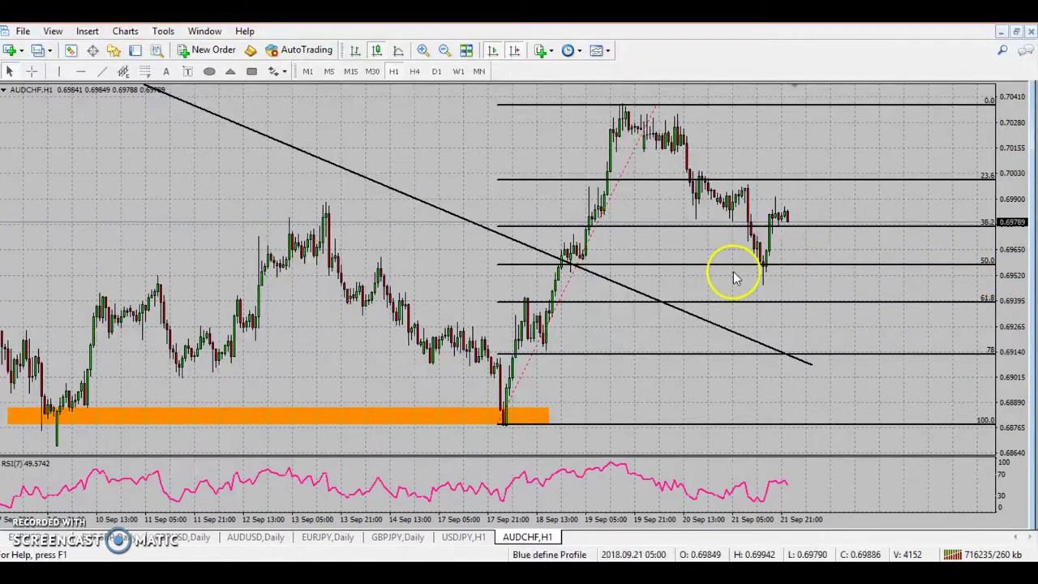
pyautogui.moveTo(762, 267)
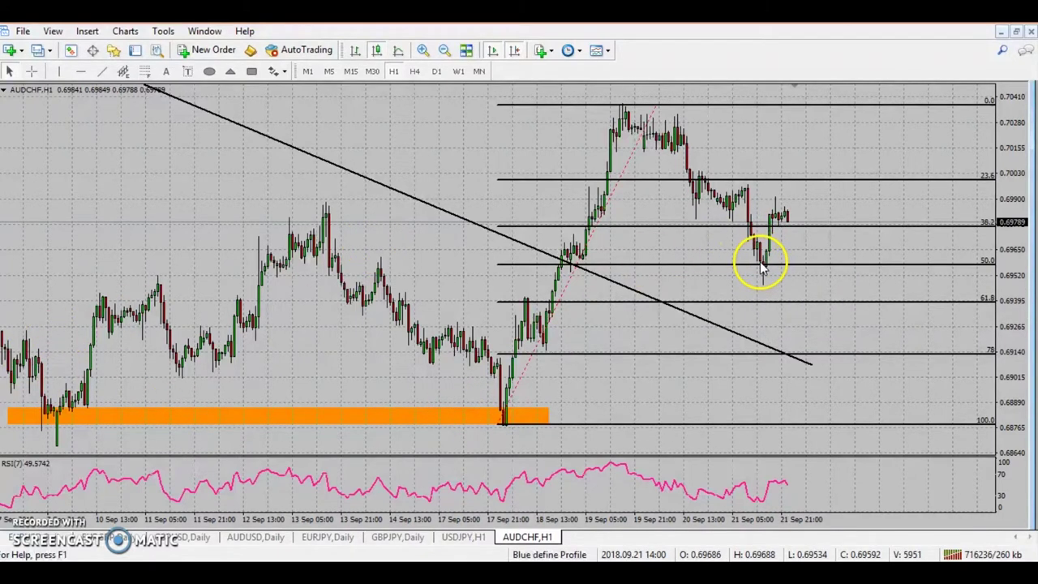
# - Draw a long, thin rectangle at about 0.7170 from the mid-August lows to beyond the latest candles
pyautogui.click(444, 50)
pyautogui.click(444, 50)
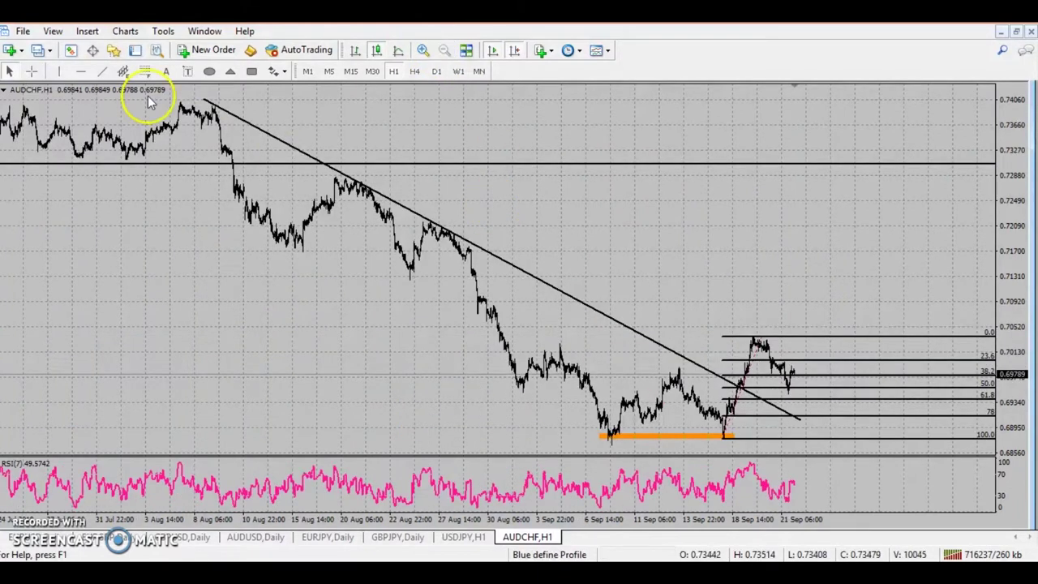
pyautogui.click(249, 71)
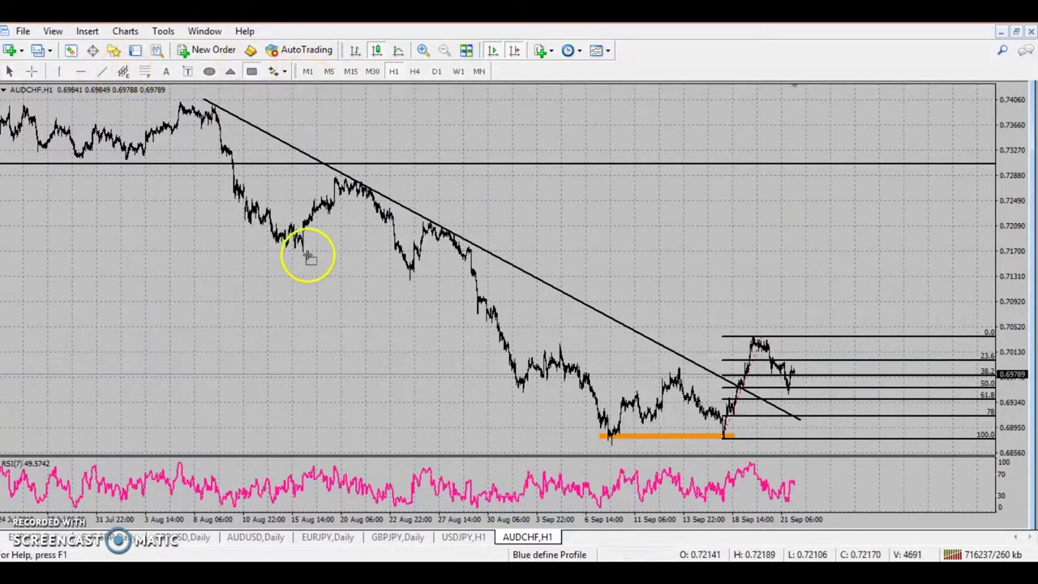
pyautogui.click(280, 248)
pyautogui.moveTo(280, 249); pyautogui.dragTo(916, 252)
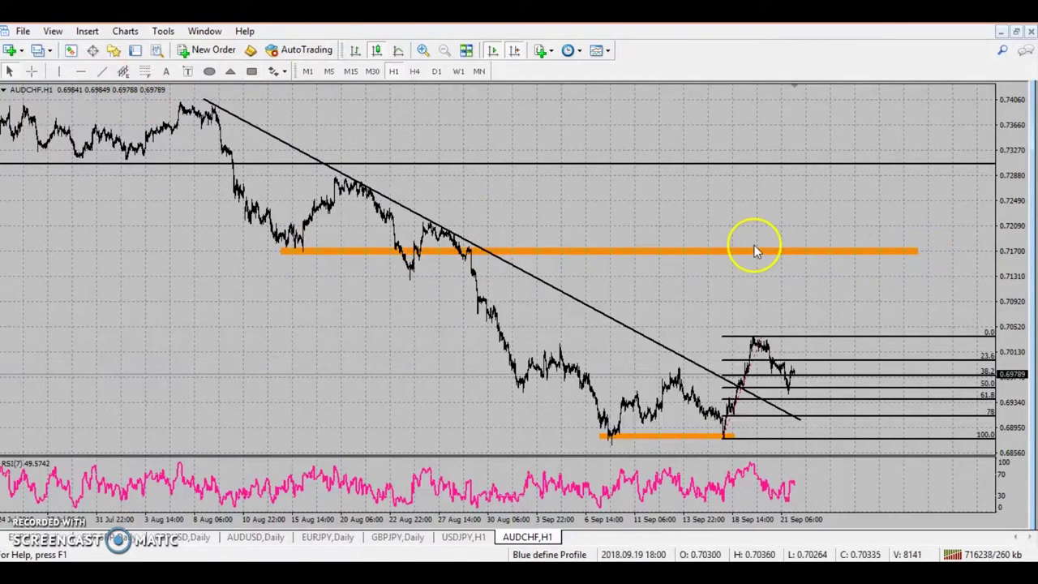
# - Measure the distance from the latest pullback low up to the rectangle at 0.7170, and delete that rectangle
pyautogui.click(30, 70)
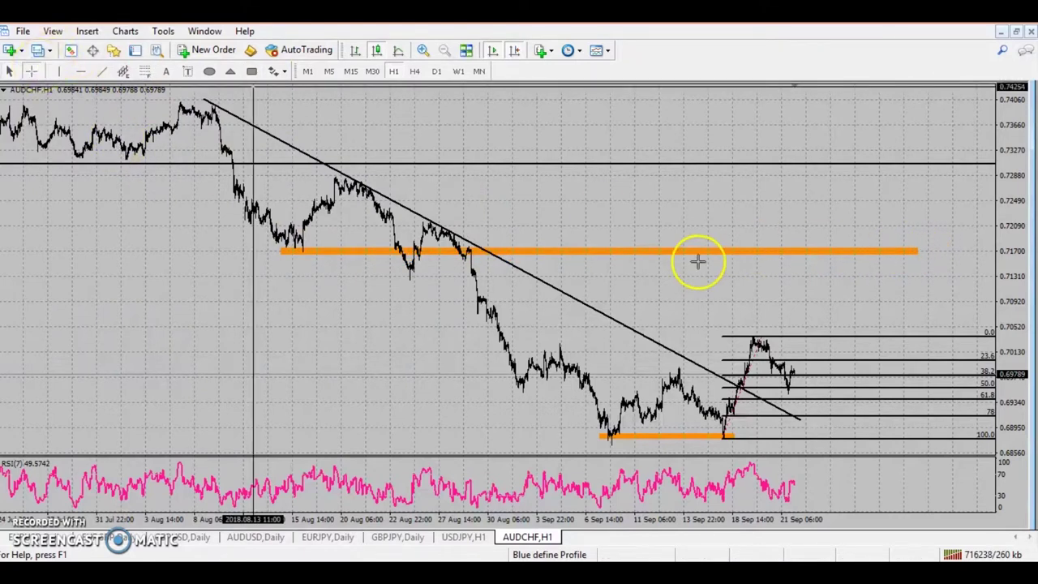
pyautogui.moveTo(790, 389); pyautogui.dragTo(865, 252)
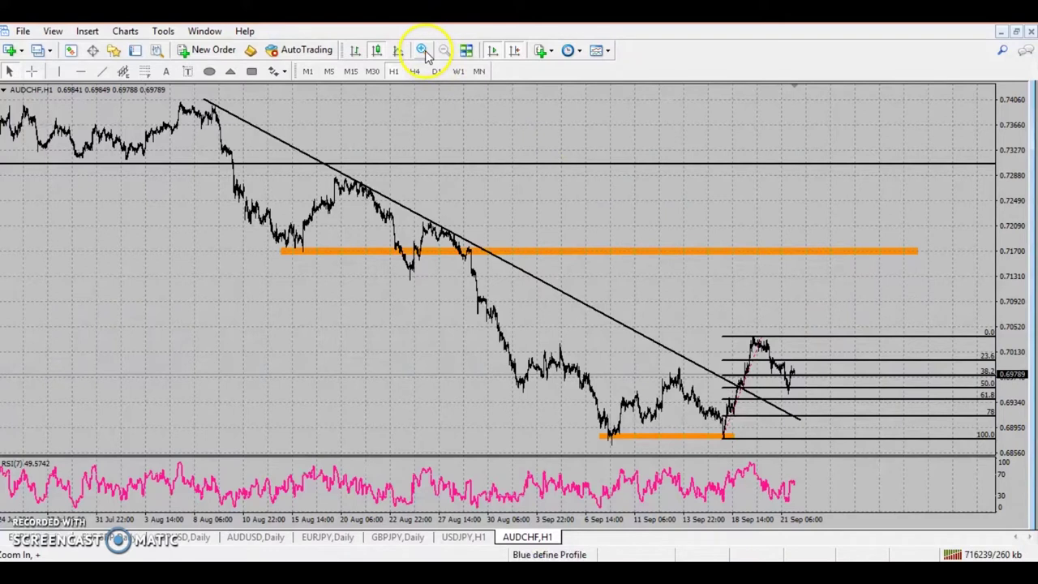
pyautogui.press('Delete')
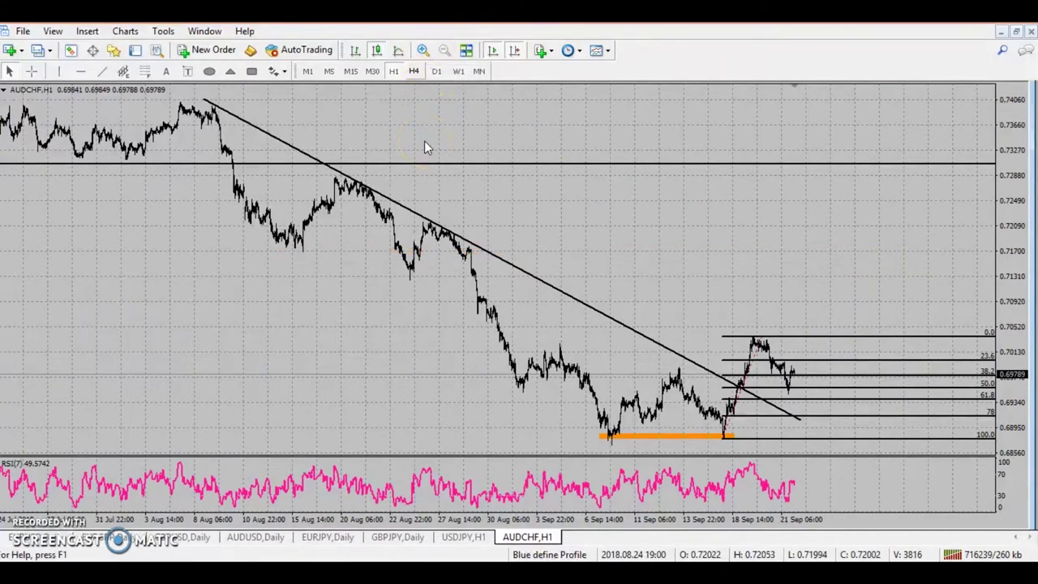
# - Enlarge the RSI pane slightly and delete the Fibonacci retracement drawn over the latest upswing
pyautogui.moveTo(494, 456); pyautogui.dragTo(514, 437)
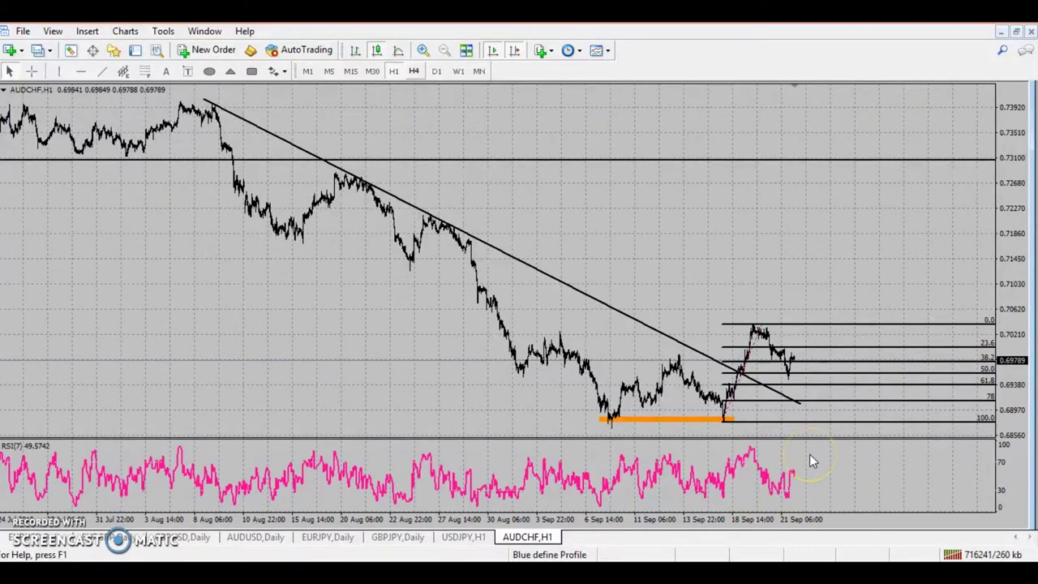
pyautogui.click(736, 366)
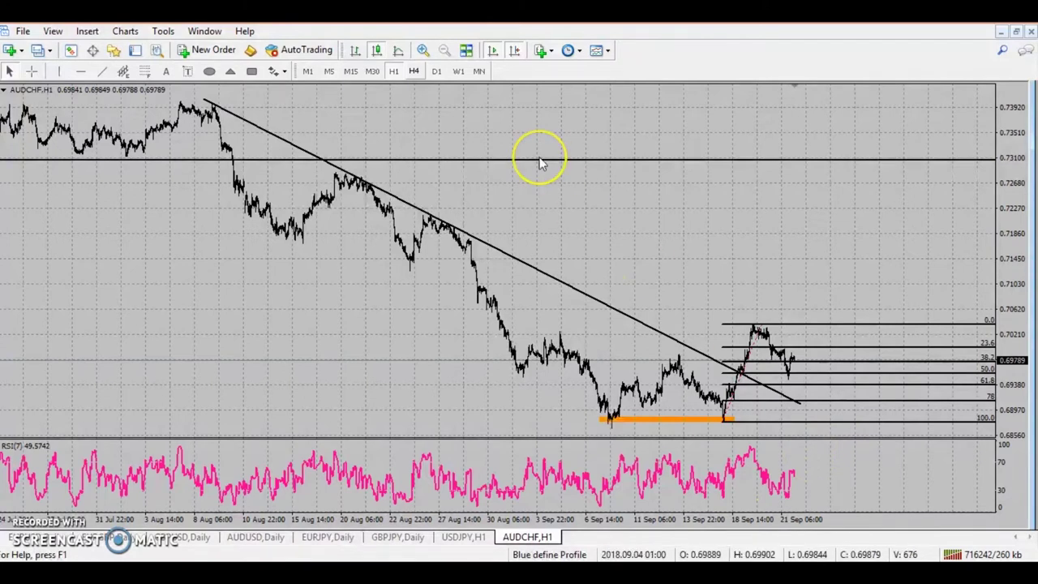
pyautogui.press('Delete')
pyautogui.click(665, 236)
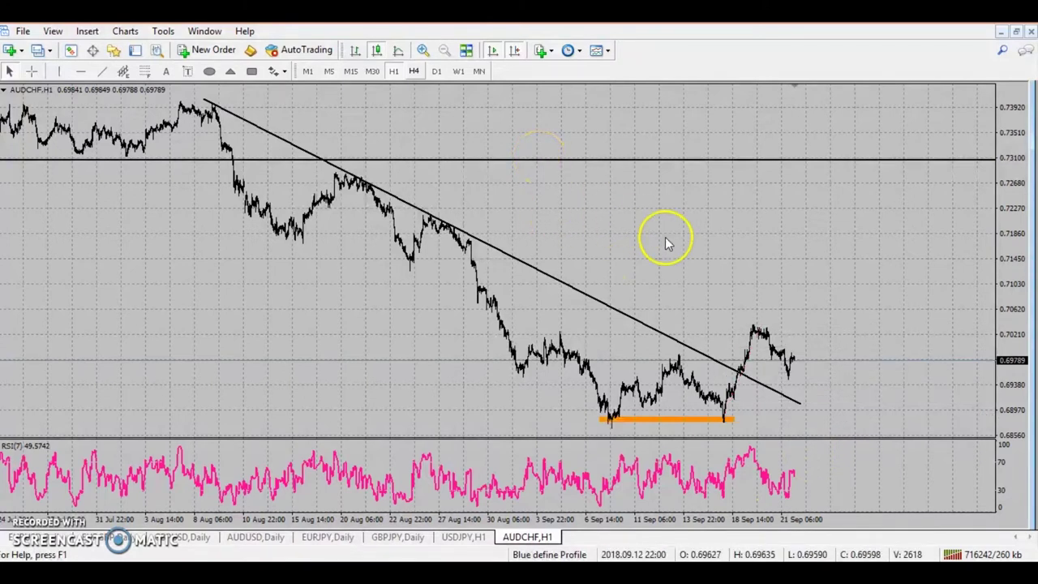